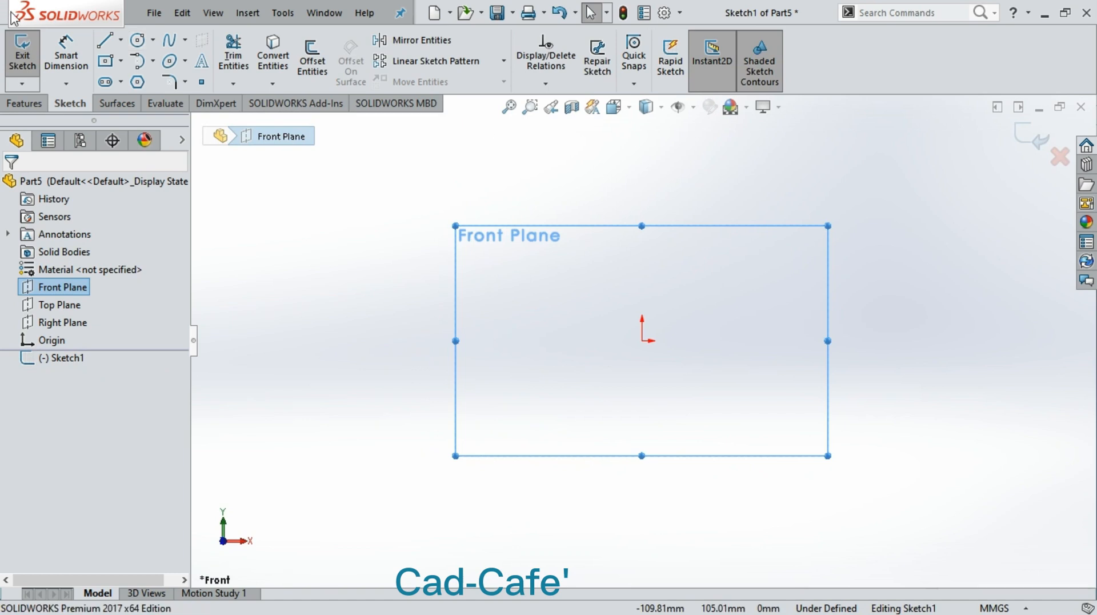
Sketch a vertical line about 59 mm upward beside the origin, then a horizontal line about 78 mm long rightward from its upper end.
left_click(105, 44)
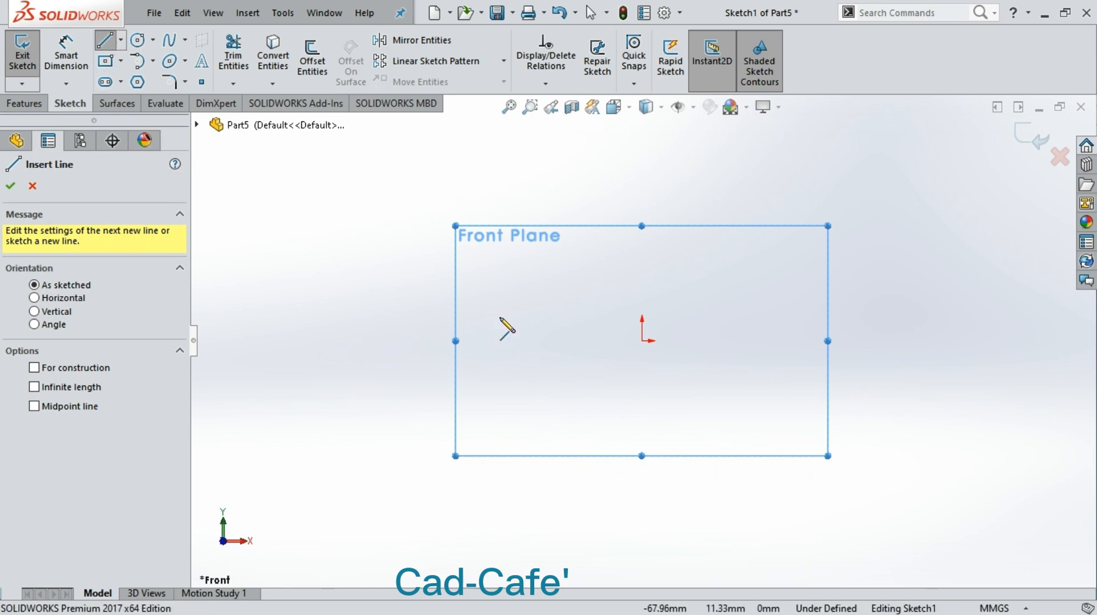
left_click(553, 341)
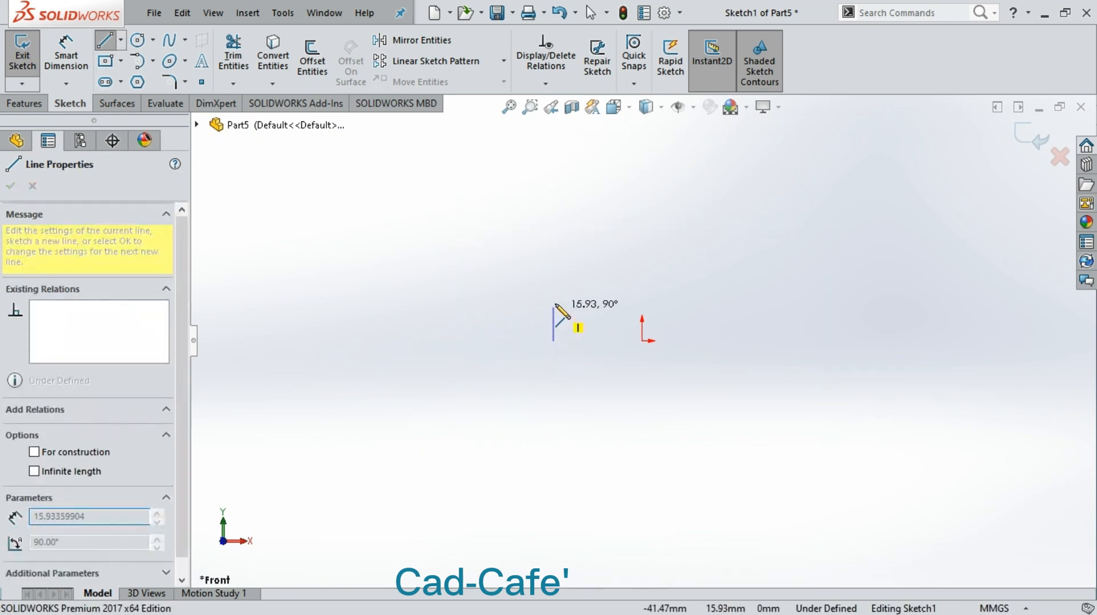
left_click(553, 216)
key("Escape")
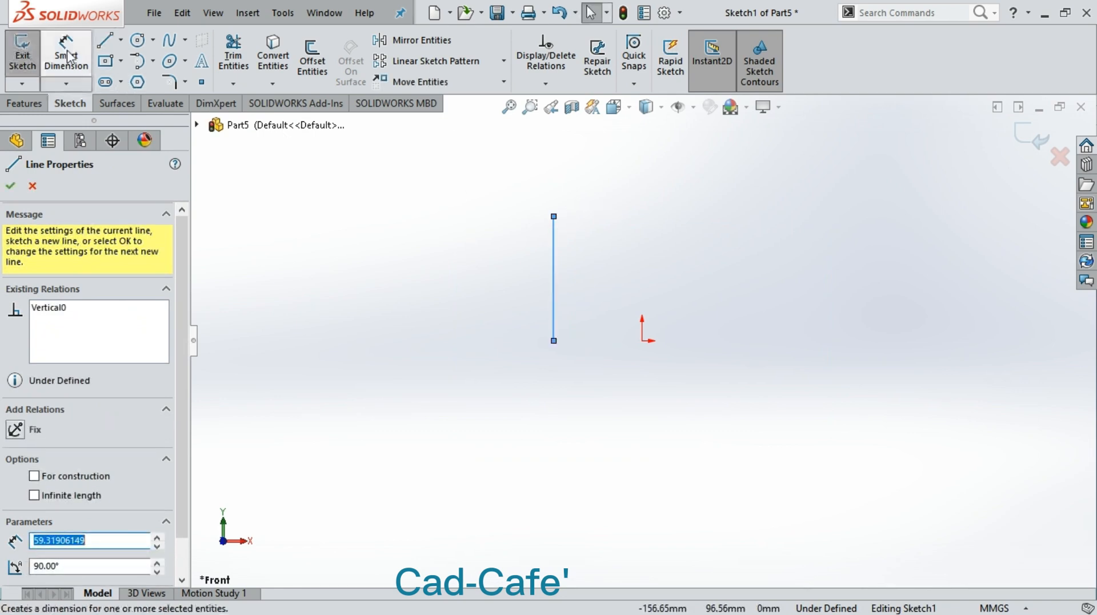
left_click(105, 40)
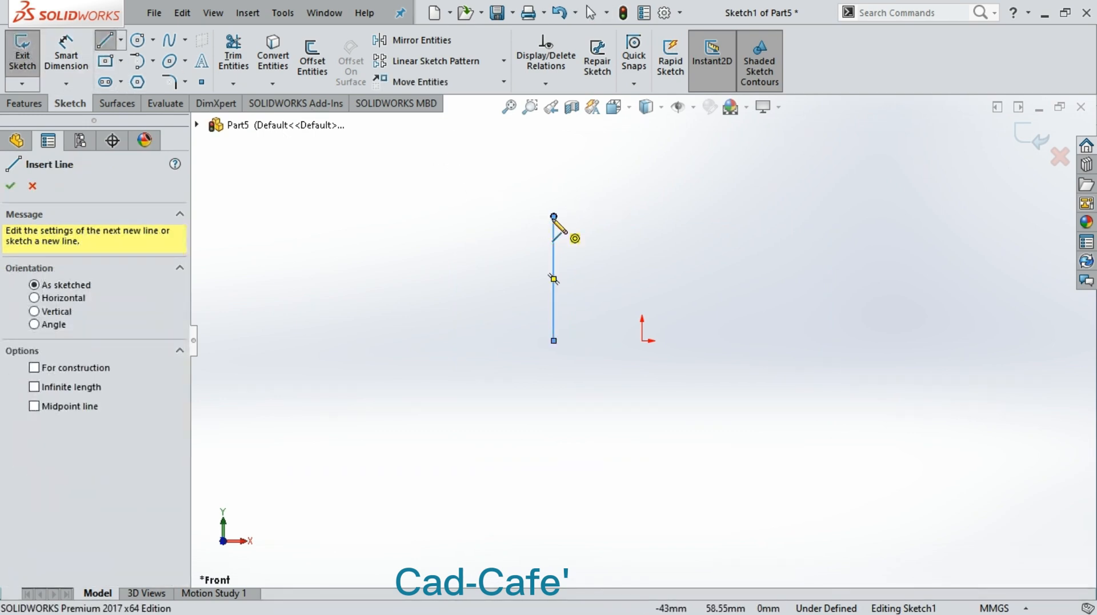
left_click(553, 216)
left_click(717, 217)
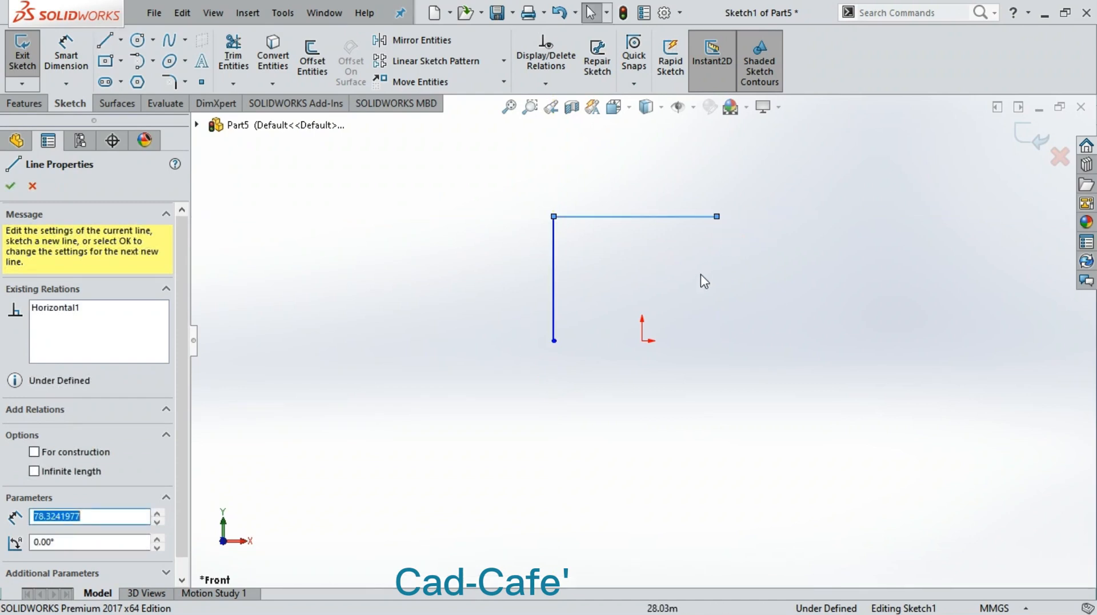
Sketch a vertical line about 59 mm downward from the horizontal line's free end, finishing level with the origin.
left_click(105, 41)
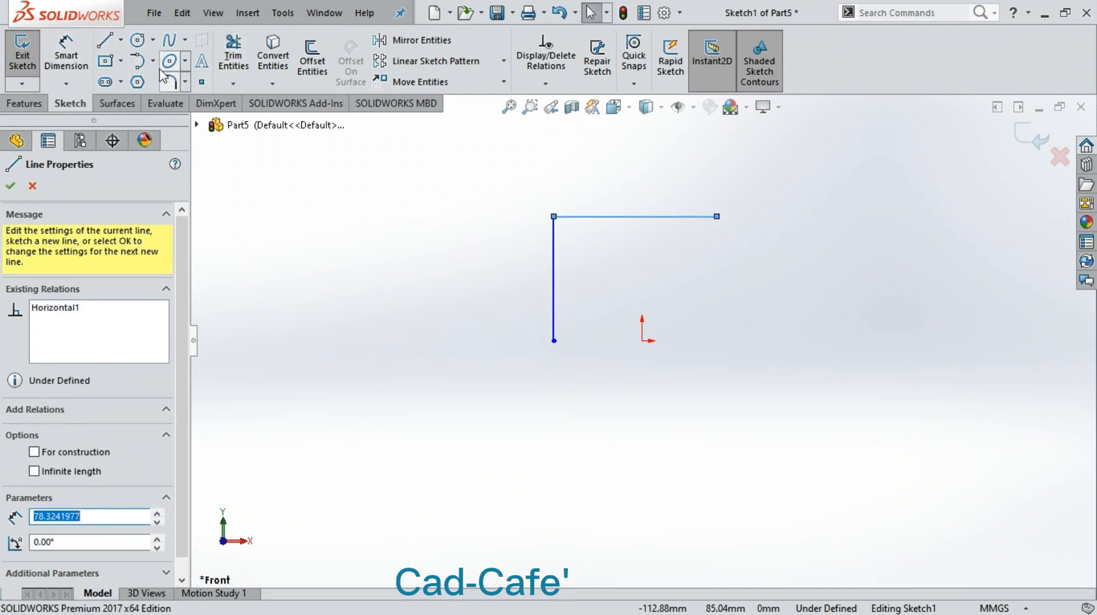
left_click(105, 41)
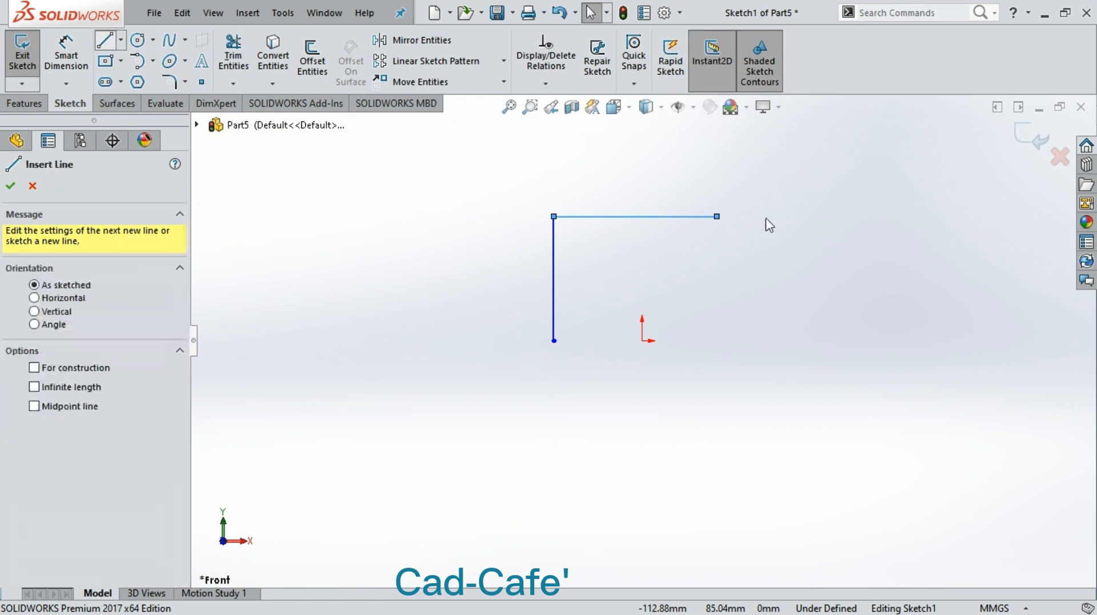
left_click(717, 215)
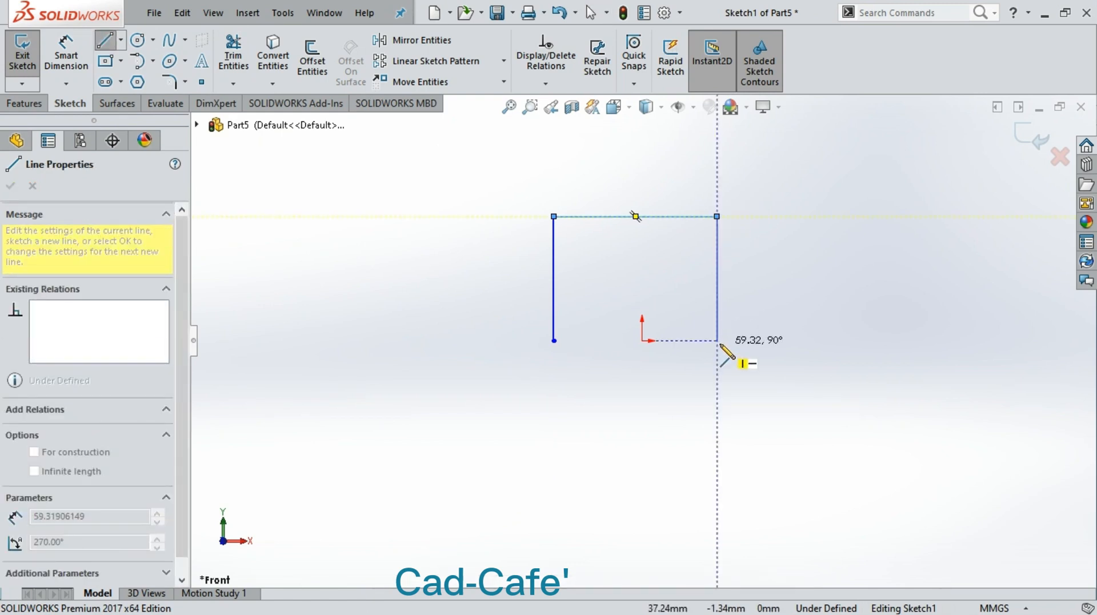
left_click(718, 342)
key("Escape")
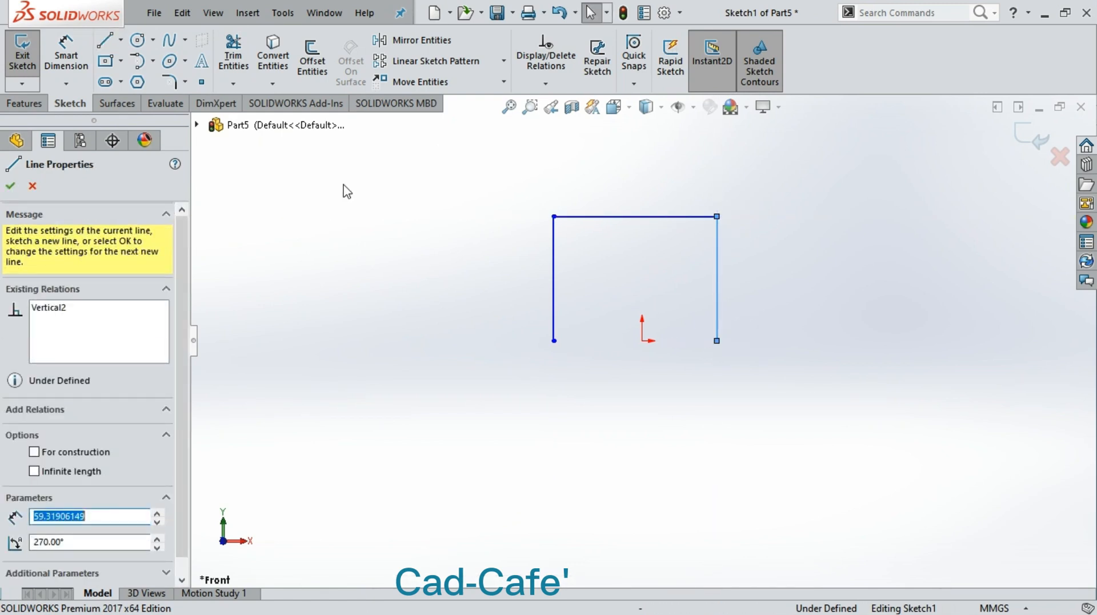
left_click(112, 41)
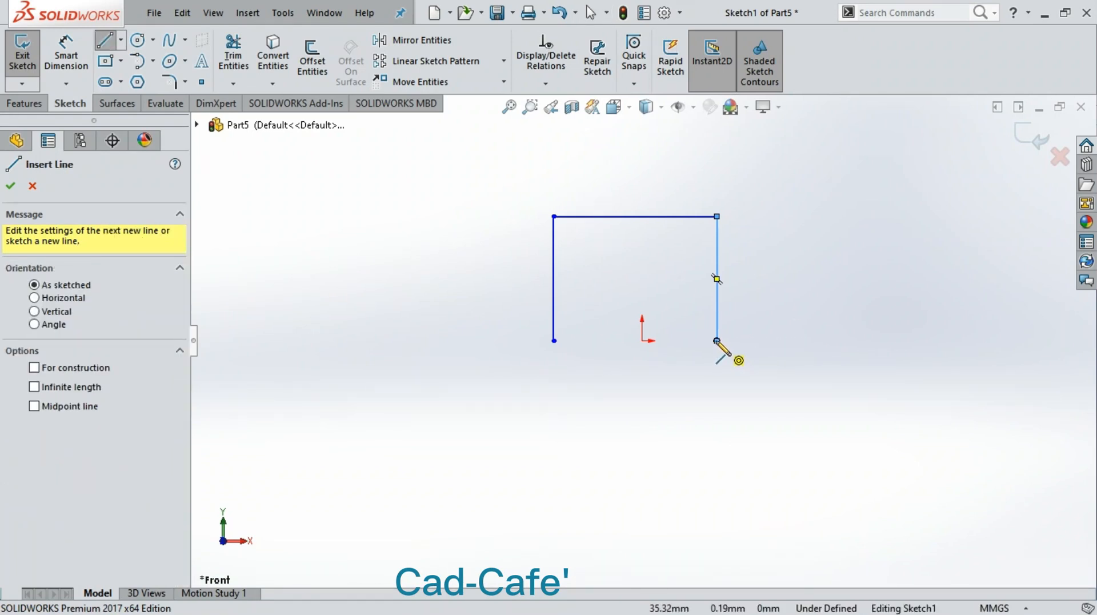
left_click(716, 341)
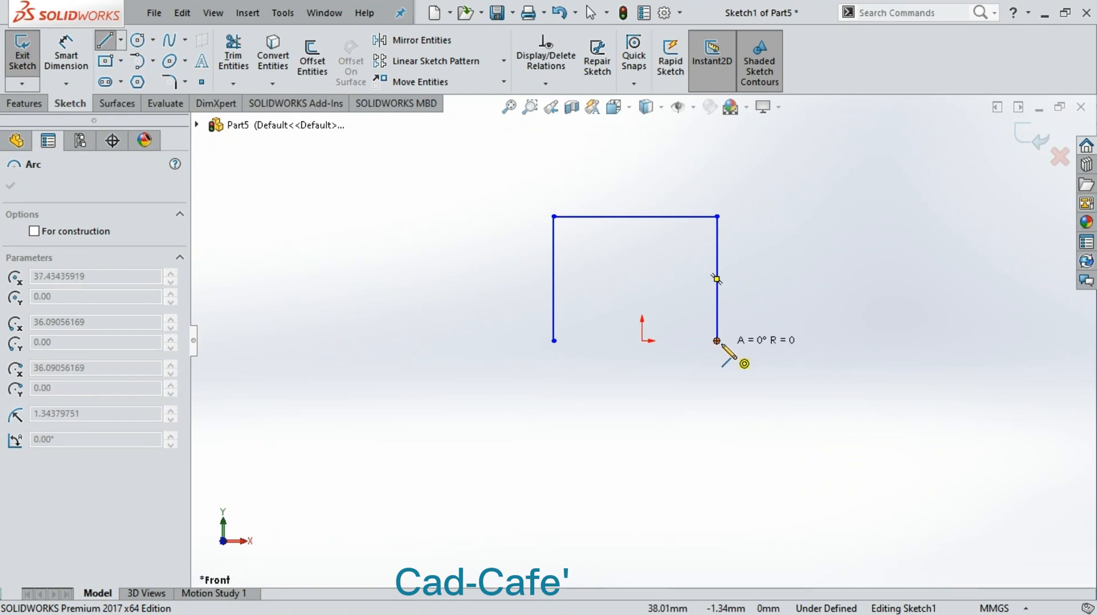
key("Escape")
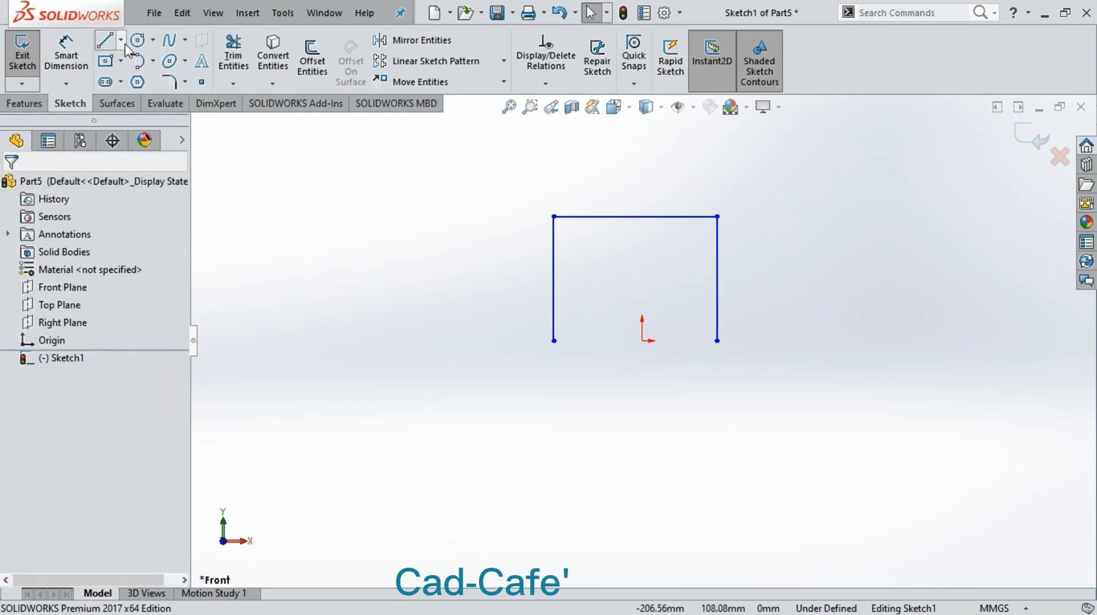
Close the profile with a tangent arc of about 39 mm radius joining the lower ends of the two vertical lines.
left_click(105, 40)
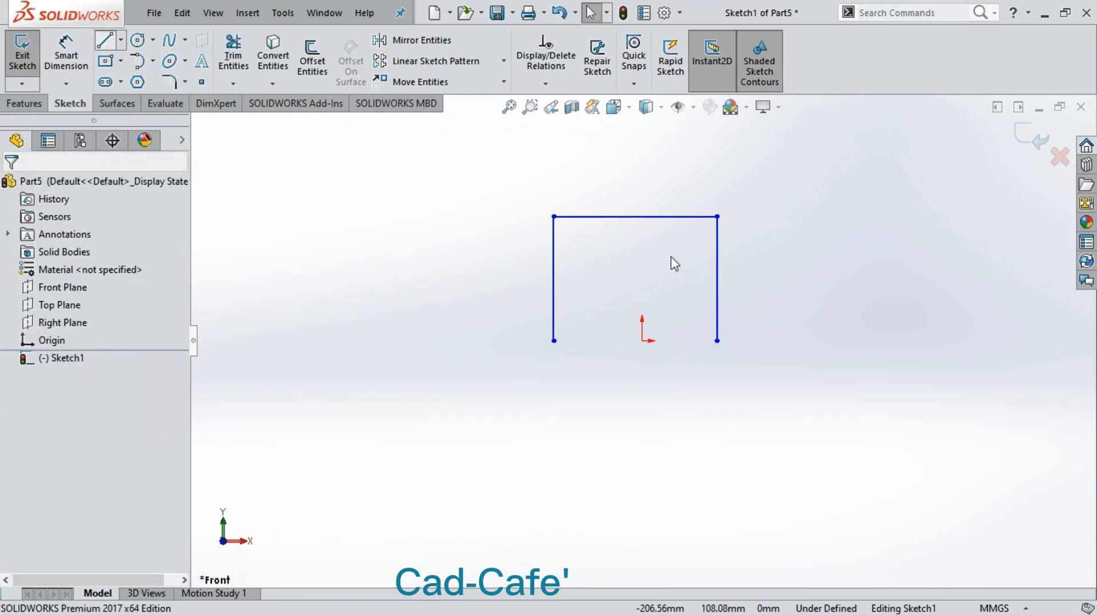
left_click(717, 341)
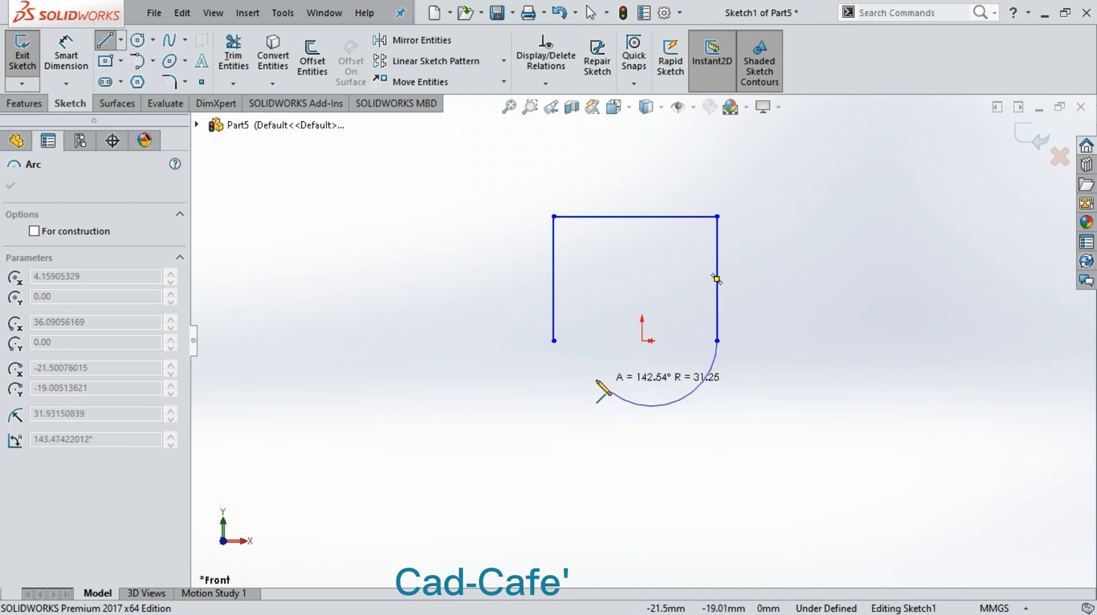
left_click(553, 340)
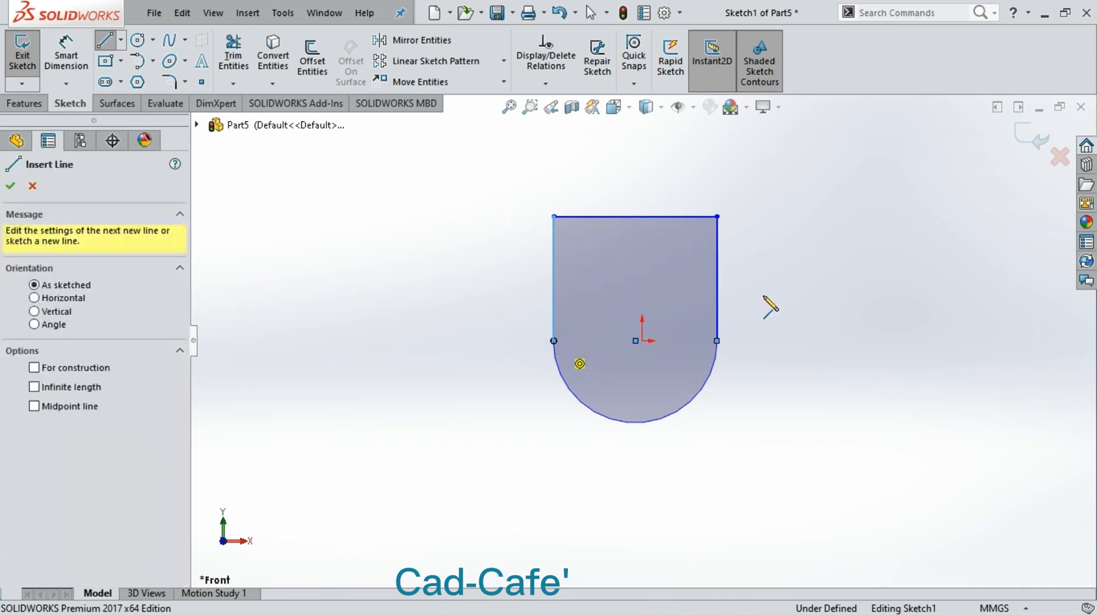
key("Escape")
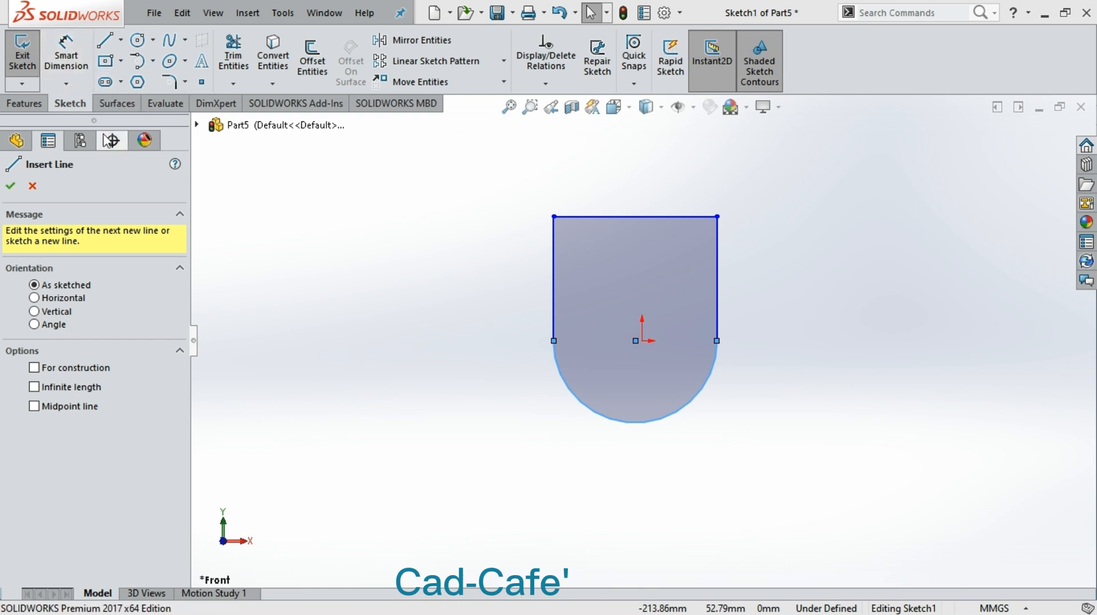
Dimension the horizontal upper line of the profile at 80 mm, placing the dimension above it.
left_click(66, 57)
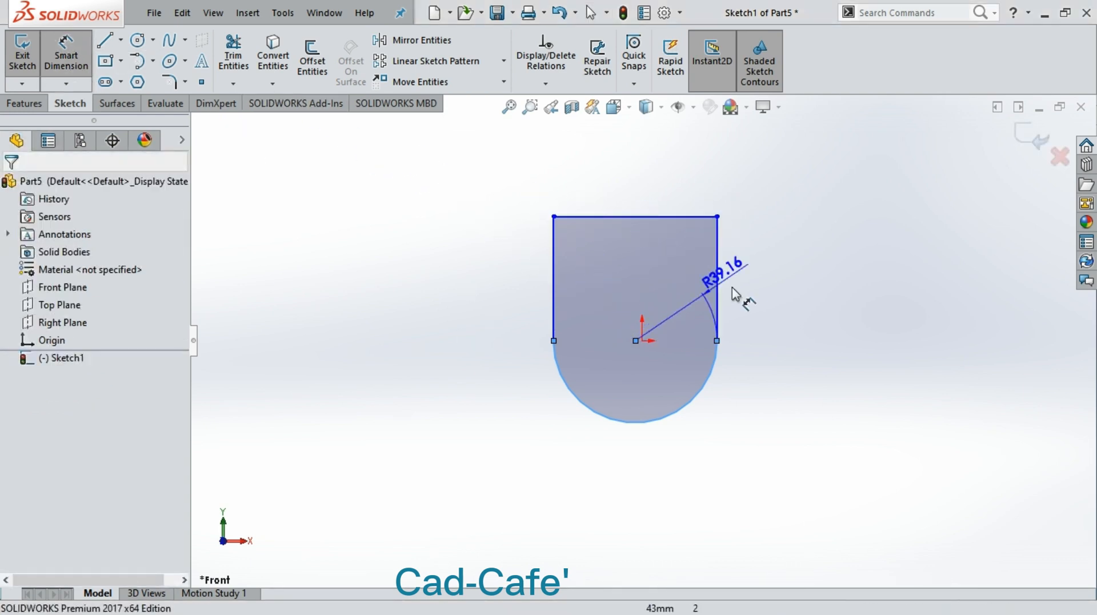
key("Escape")
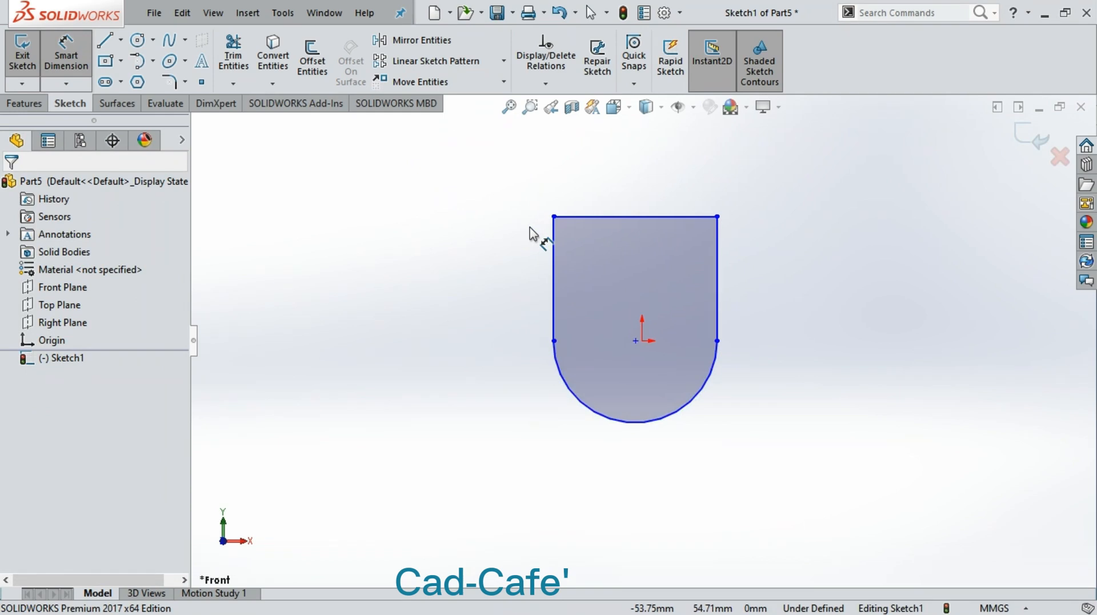
left_click(594, 217)
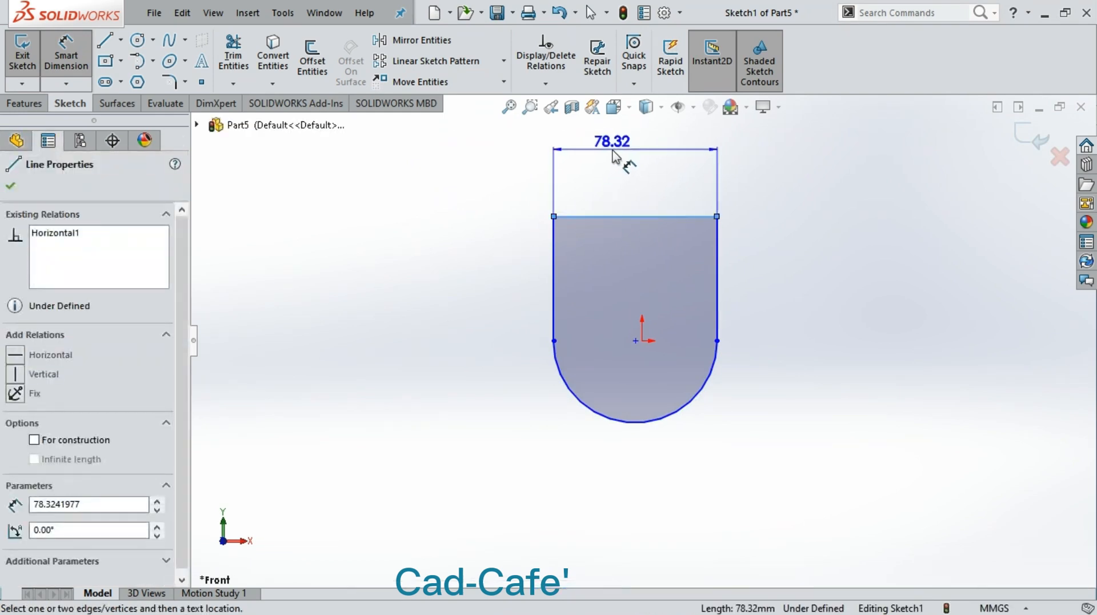
left_click(612, 152)
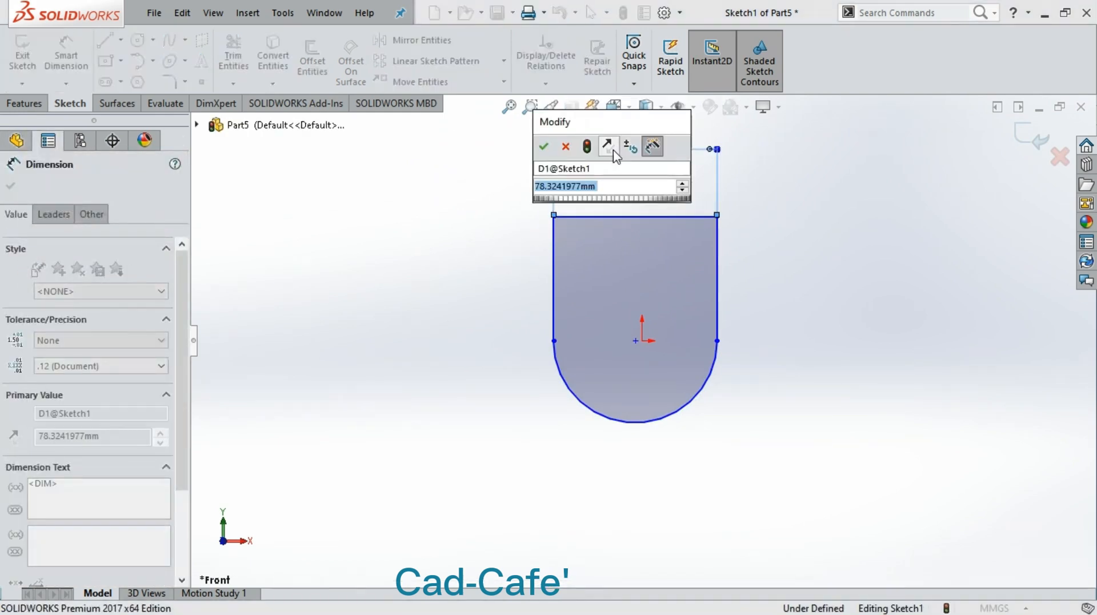
type("80")
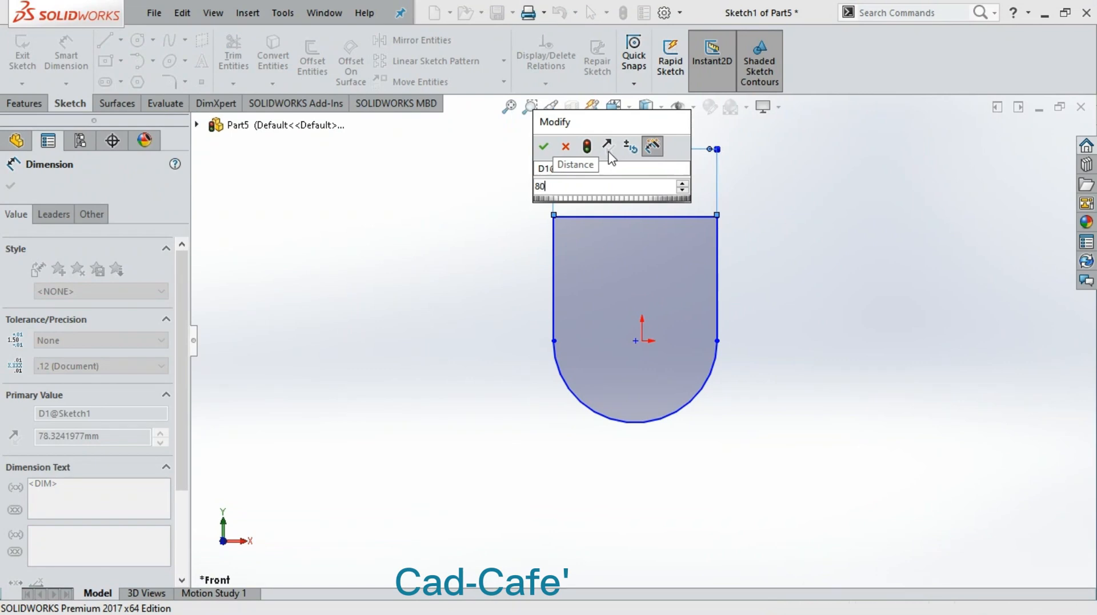
left_click(543, 146)
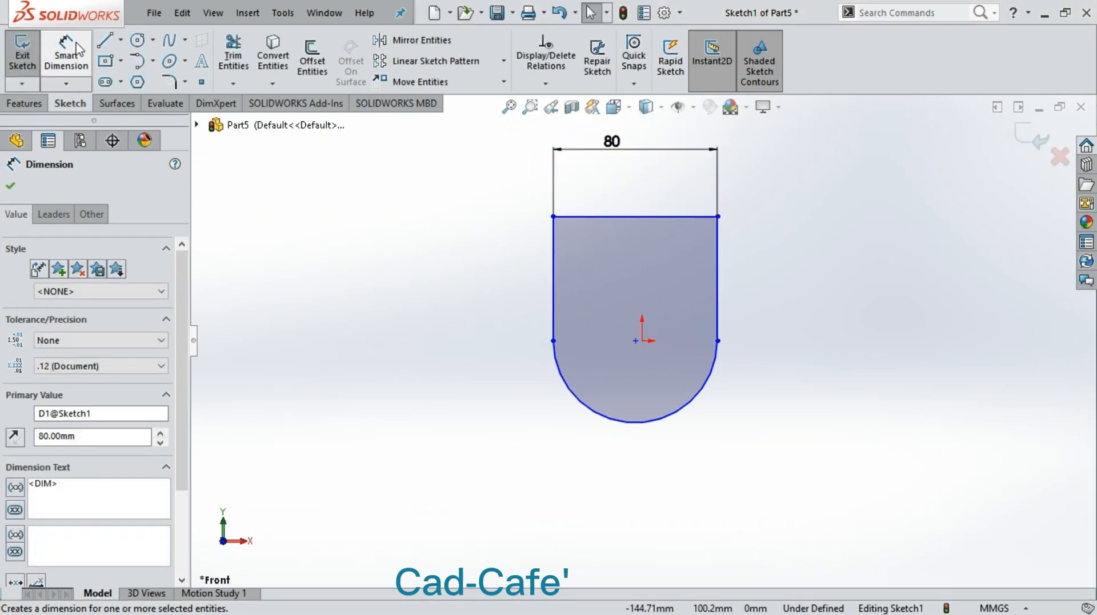
Dimension the right vertical line of the profile at 60 mm, placing the dimension outside the shape.
left_click(71, 51)
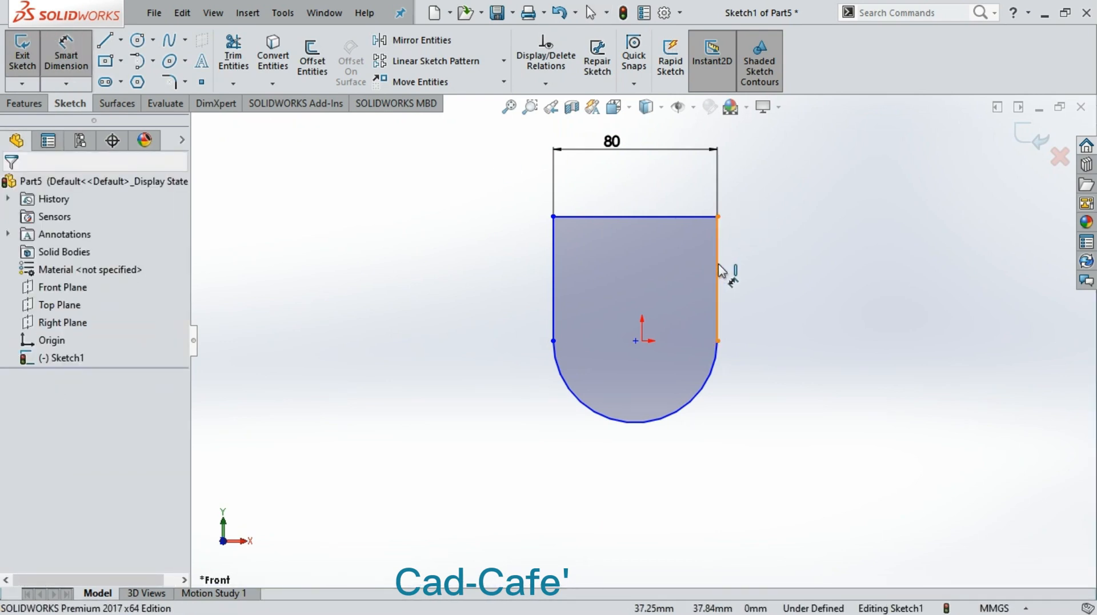
left_click(721, 270)
left_click(820, 267)
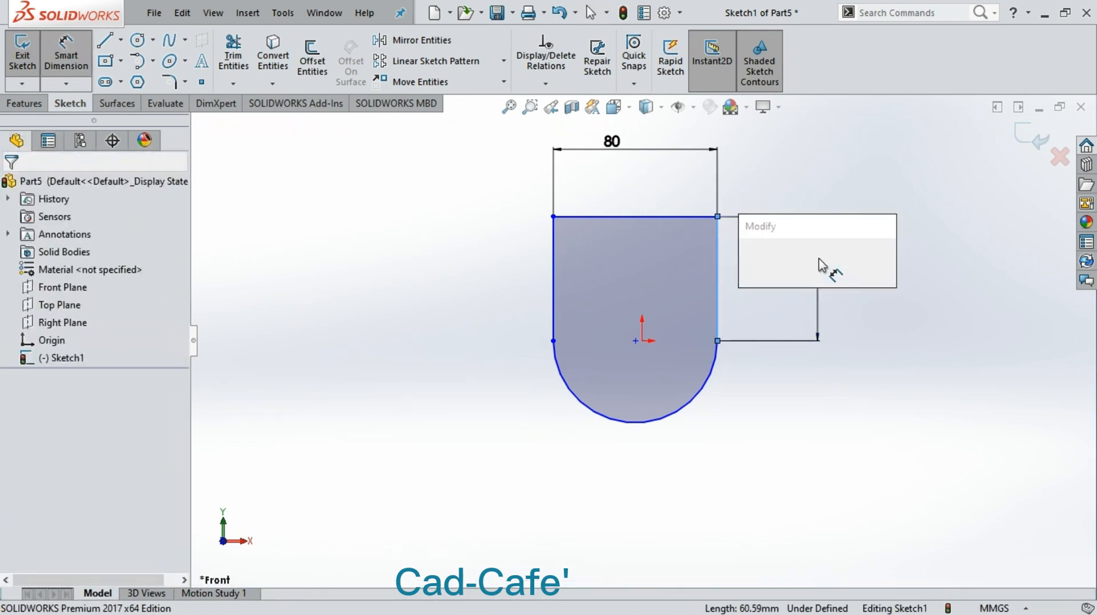
type("60")
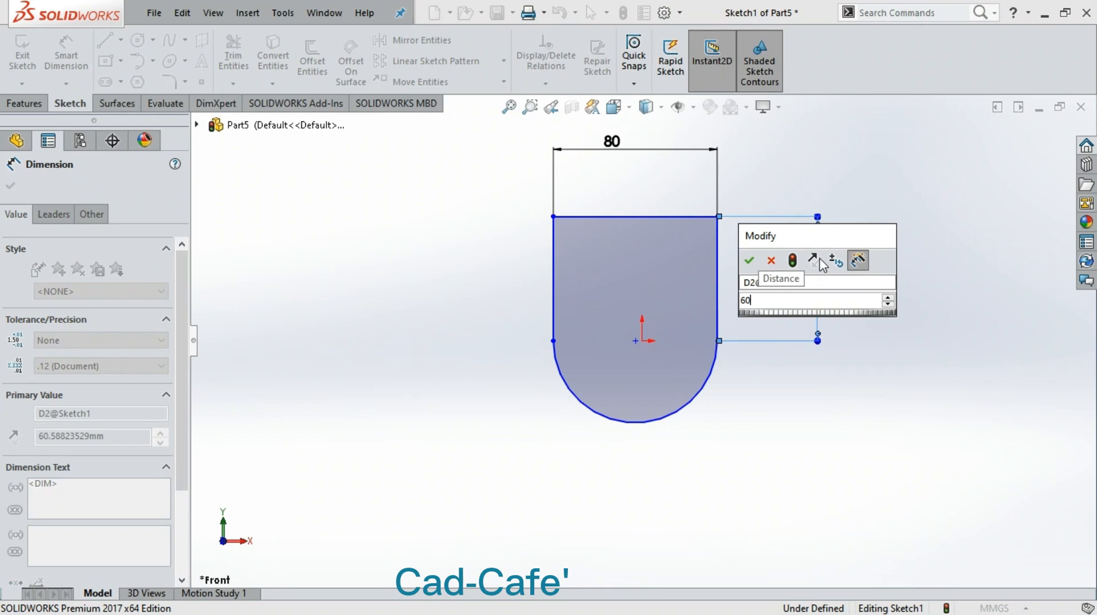
left_click(750, 264)
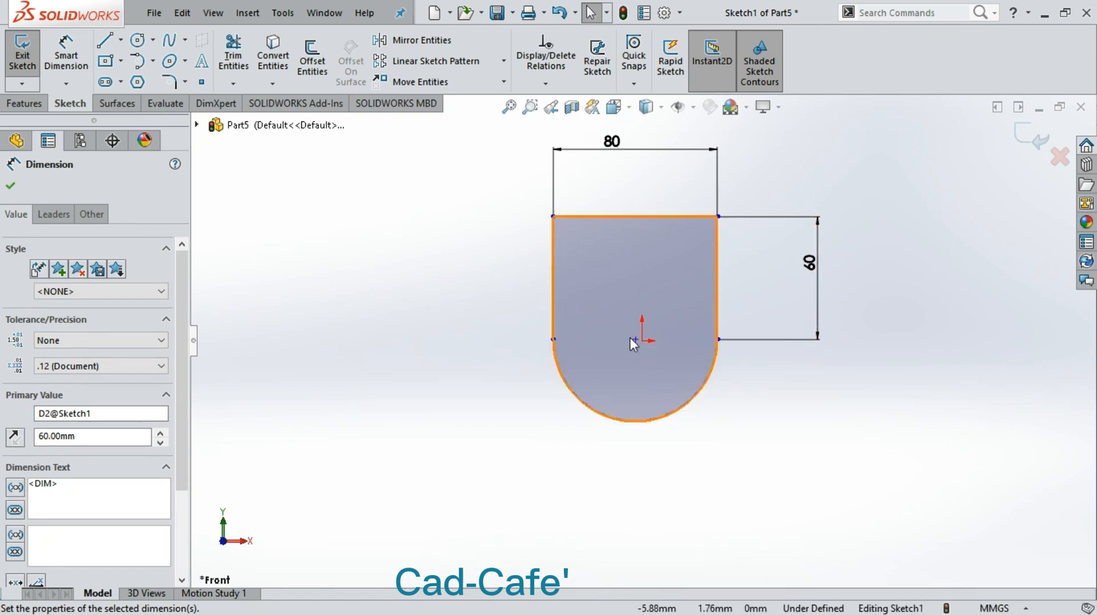
Examine where the arc's centre point lies relative to the sketch origin.
scroll(637, 338, "down", 3)
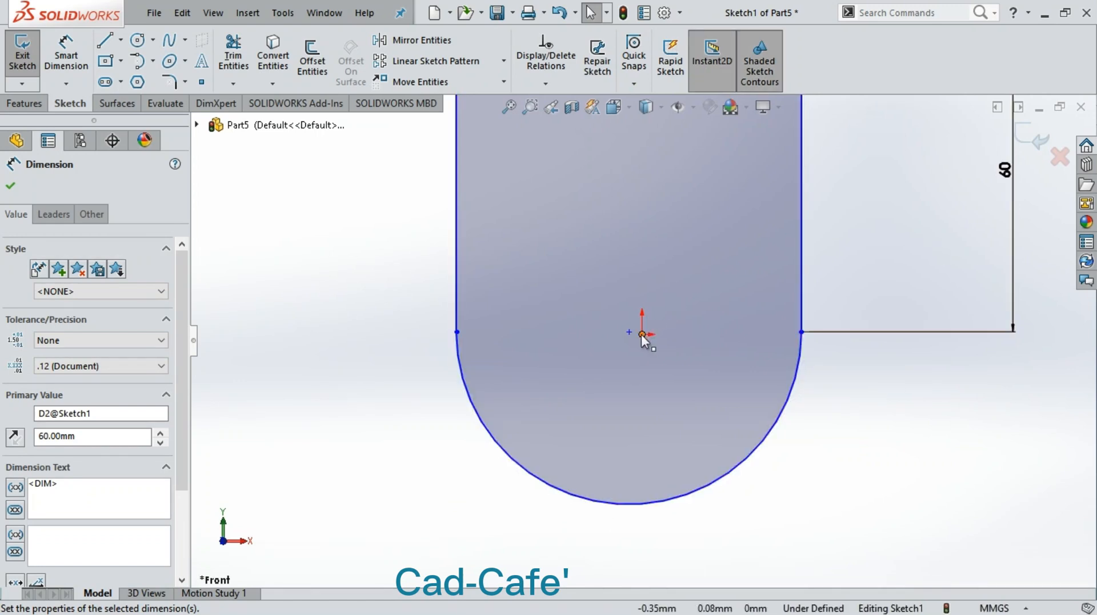
scroll(646, 334, "up", 2)
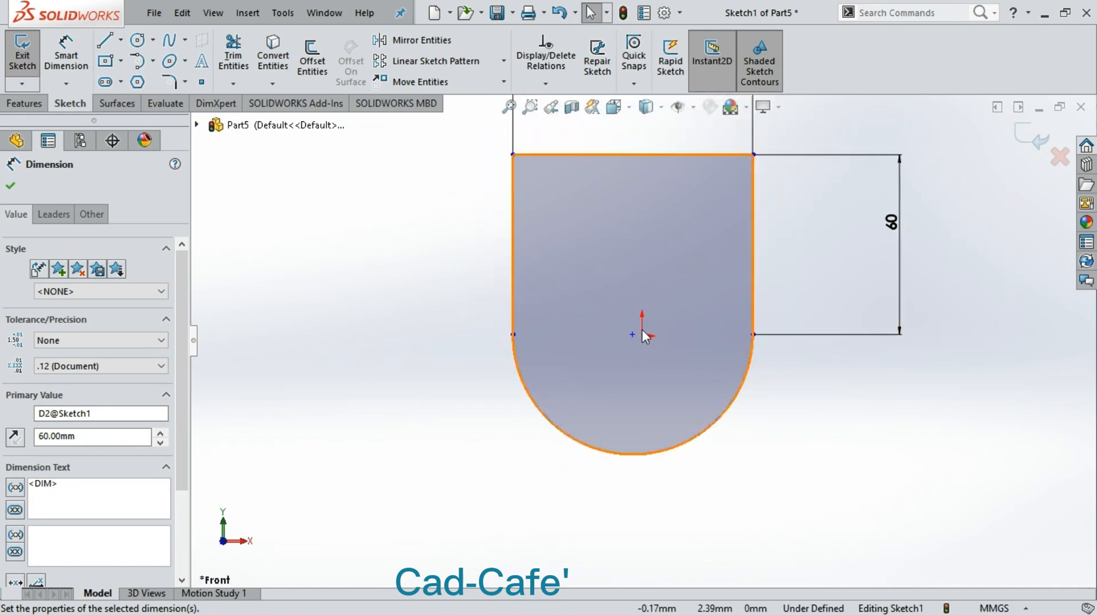
scroll(687, 248, "down", 2)
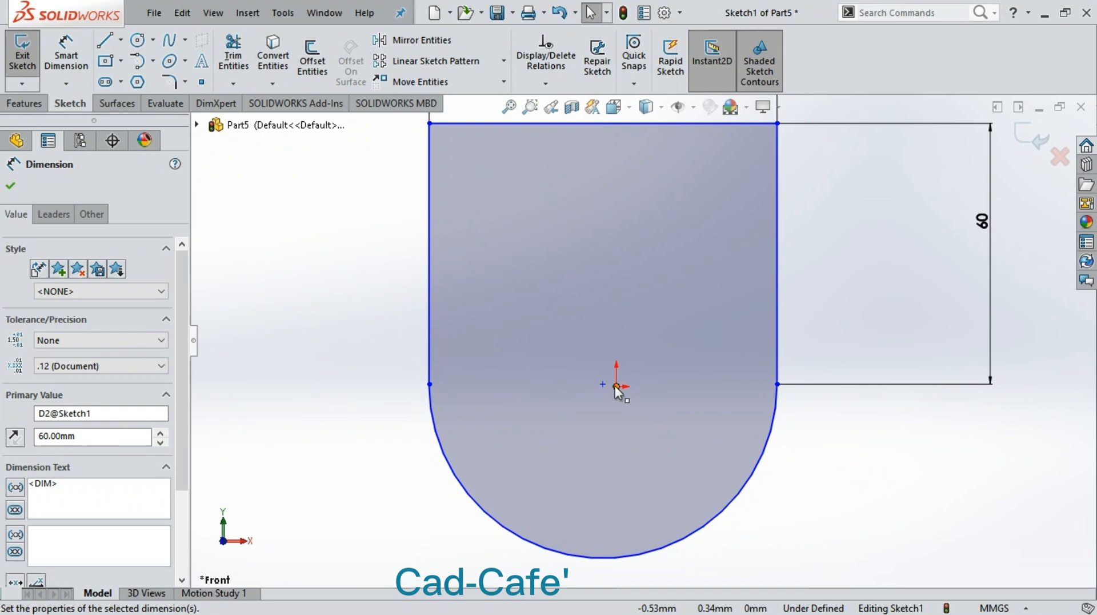
scroll(622, 377, "up", 2)
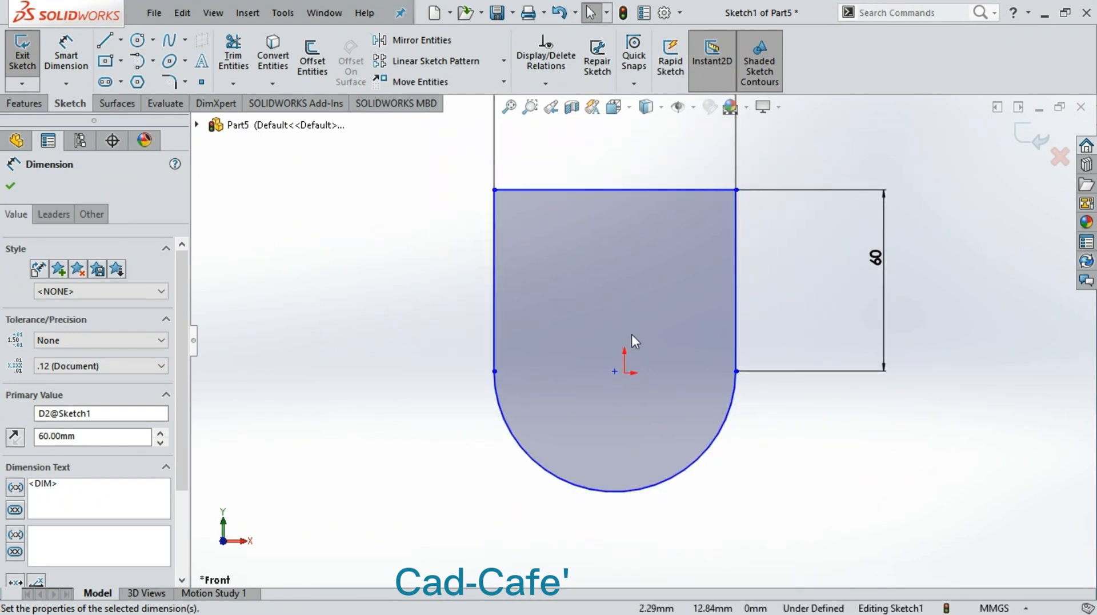
scroll(632, 334, "up", 1)
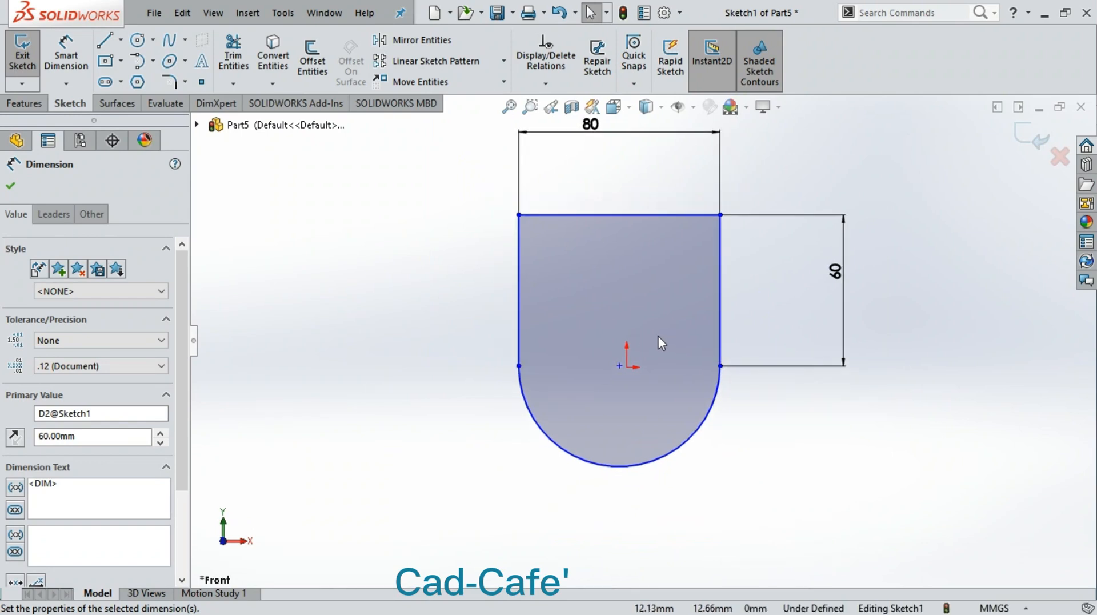
scroll(658, 334, "up", 1)
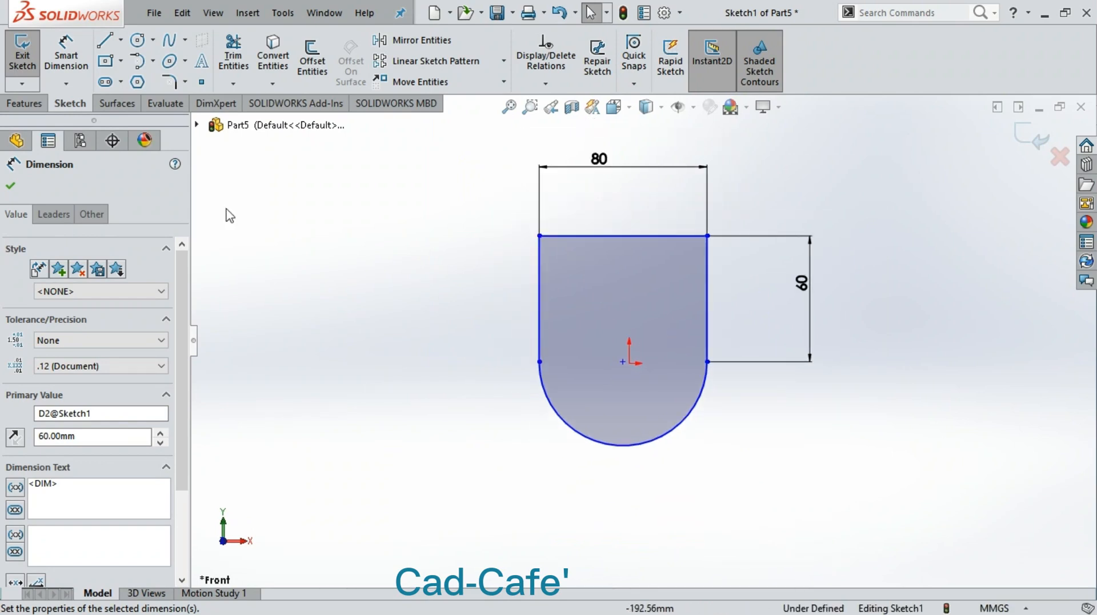
scroll(667, 294, "down", 1)
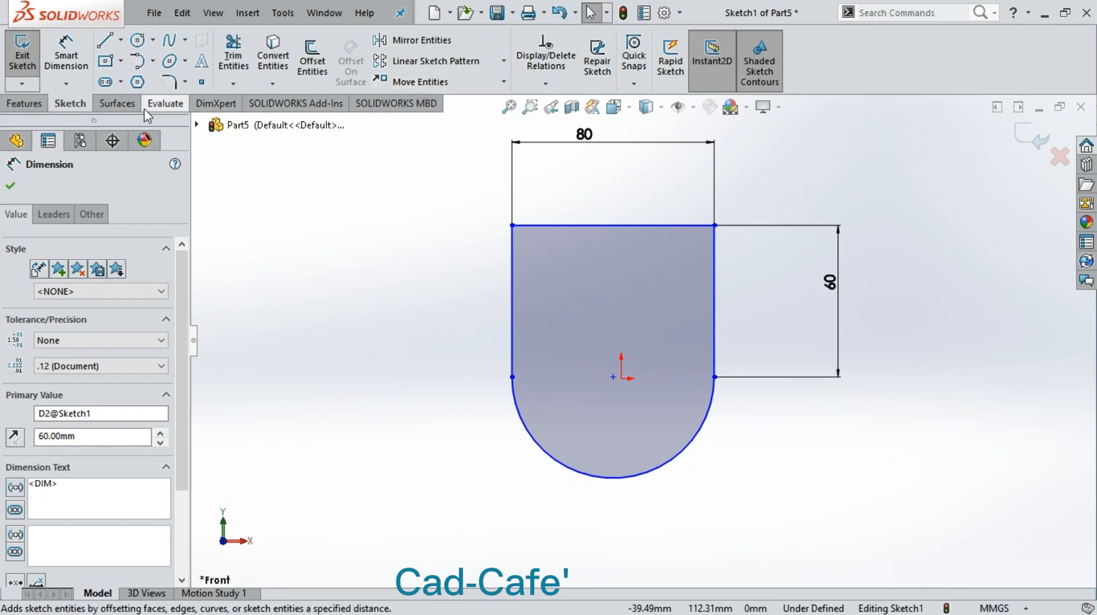
Try to dimension the vertical distance from the arc's centre point to the upper line, outside the left edge, then cancel it.
left_click(67, 57)
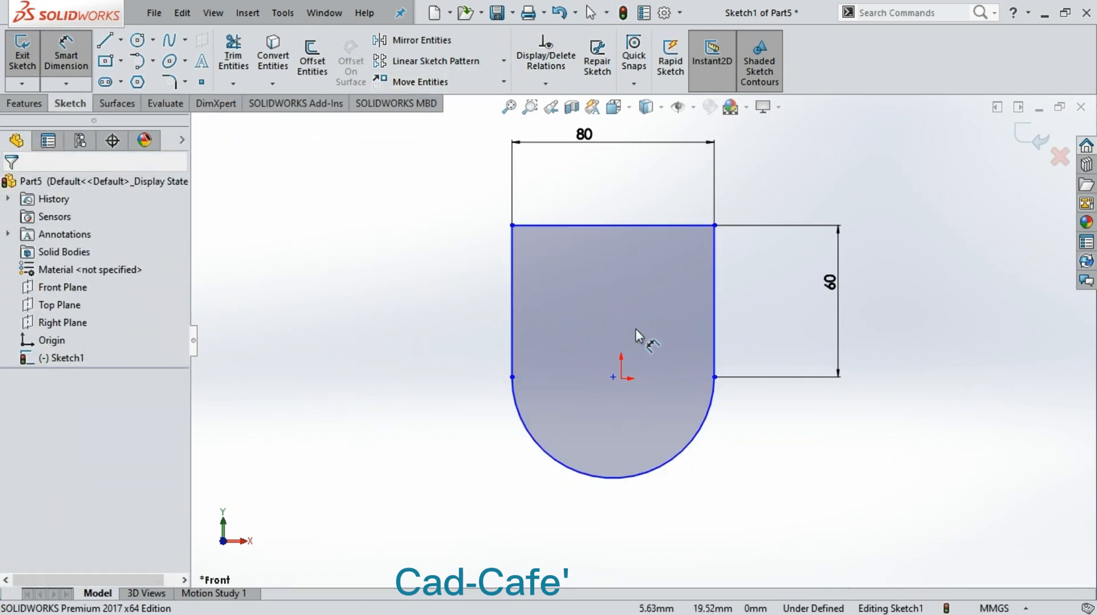
scroll(622, 370, "down", 2)
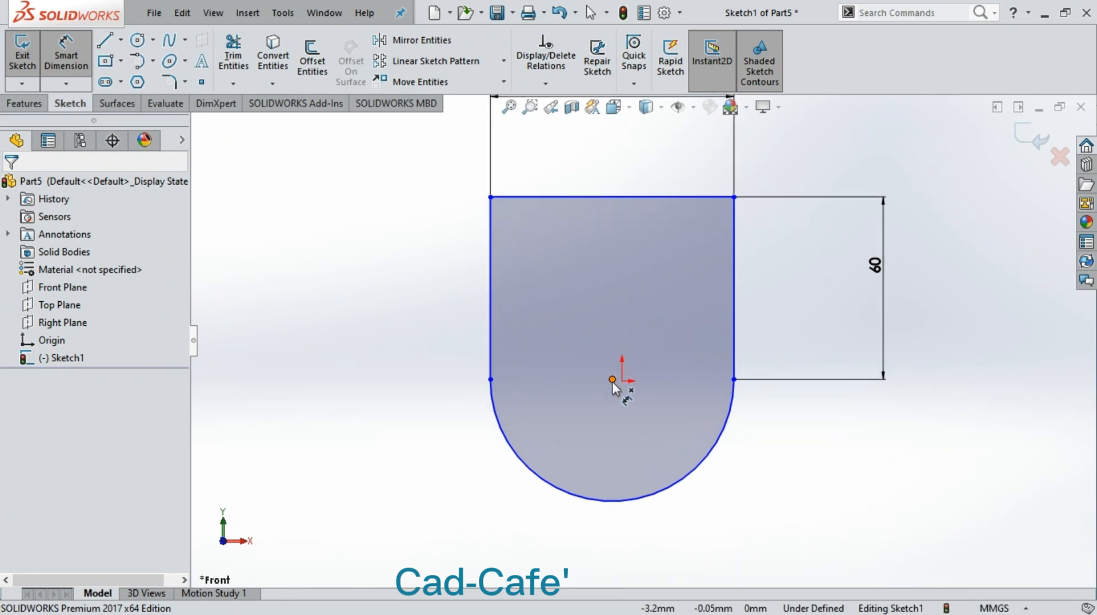
left_click(612, 379)
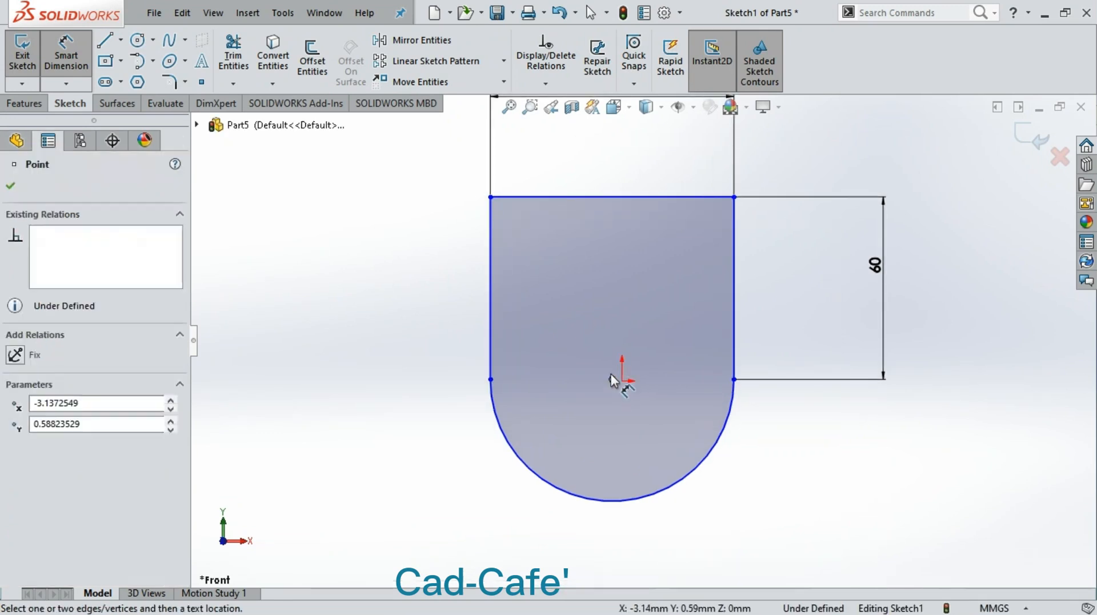
left_click(611, 197)
left_click(361, 216)
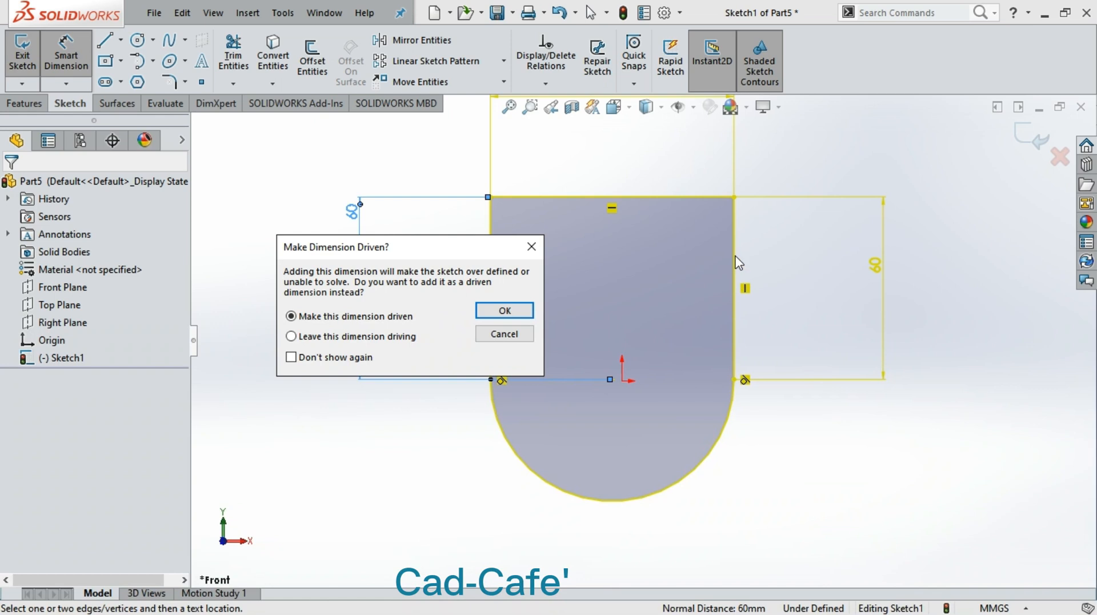
left_click(531, 246)
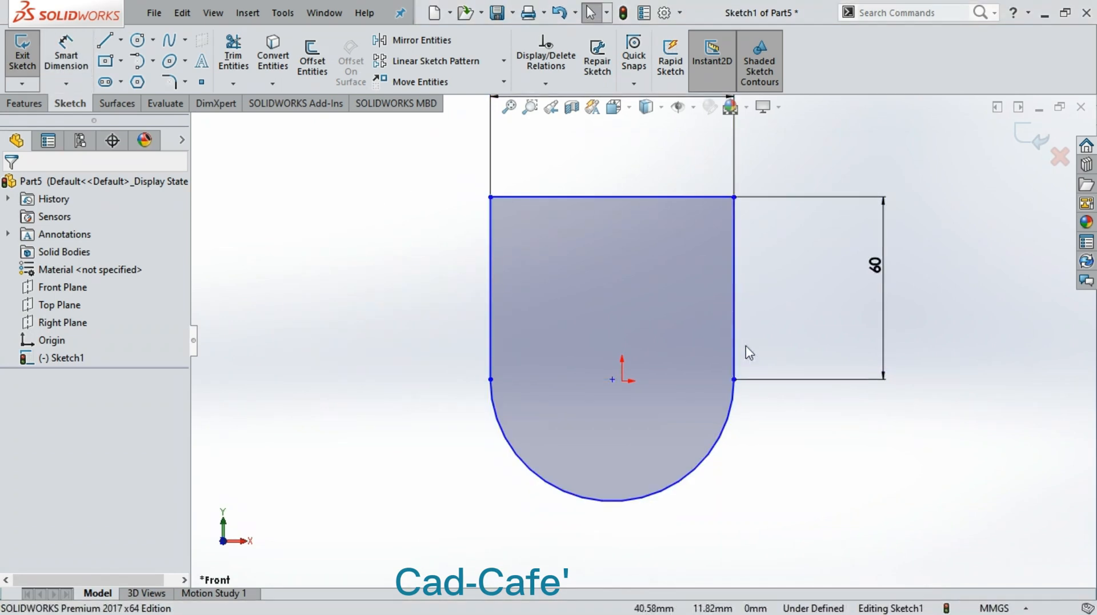
key("z")
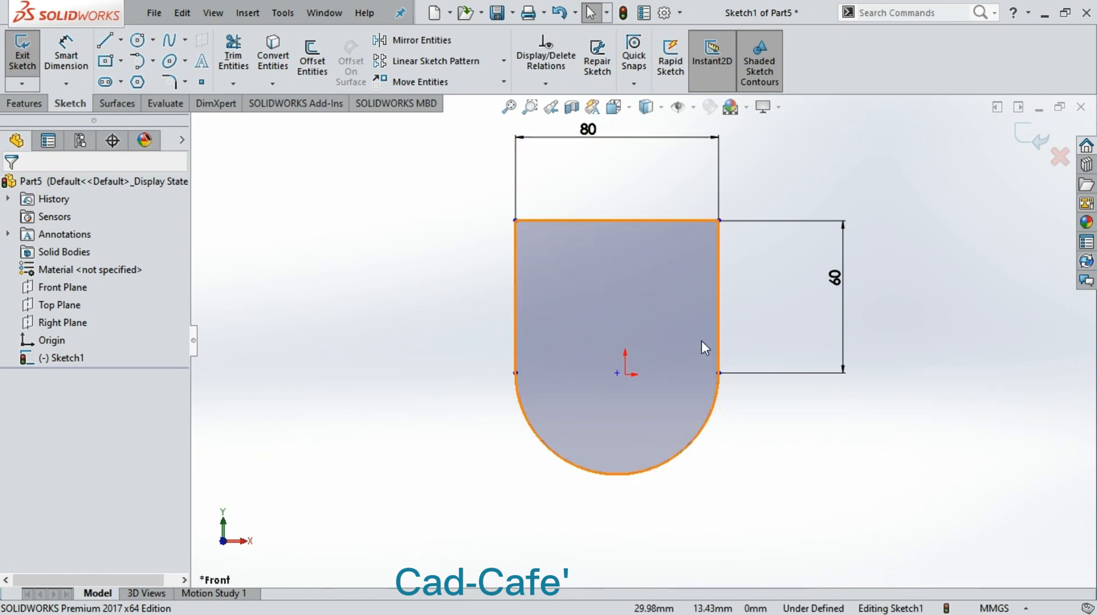
Dimension the vertical distance from the sketch origin to the profile's upper line, placing the dimension outside the left edge.
left_click(66, 55)
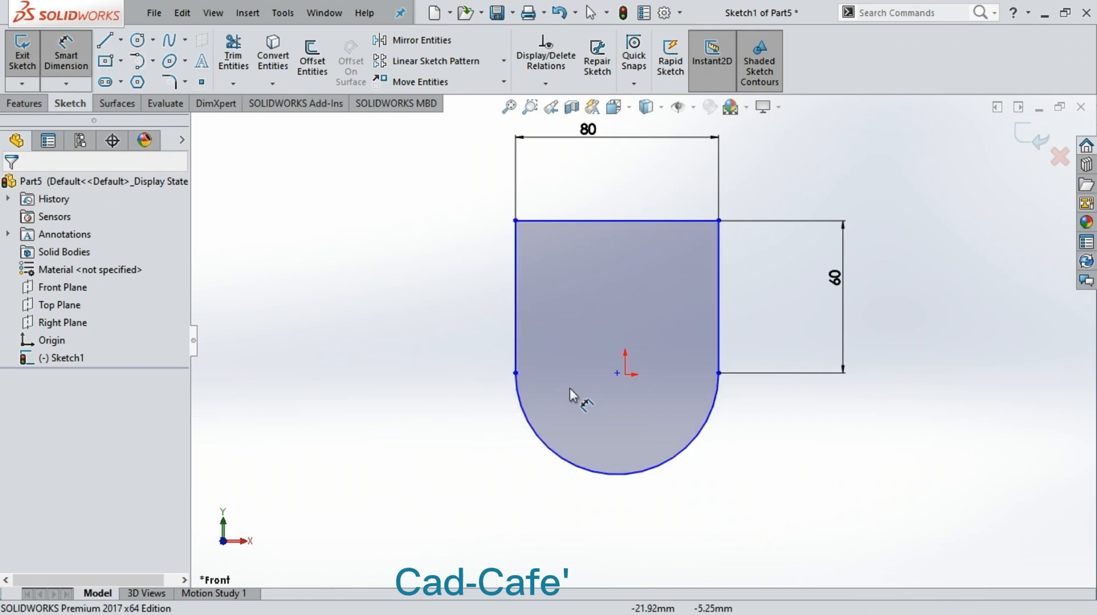
scroll(626, 377, "down", 1)
left_click(626, 371)
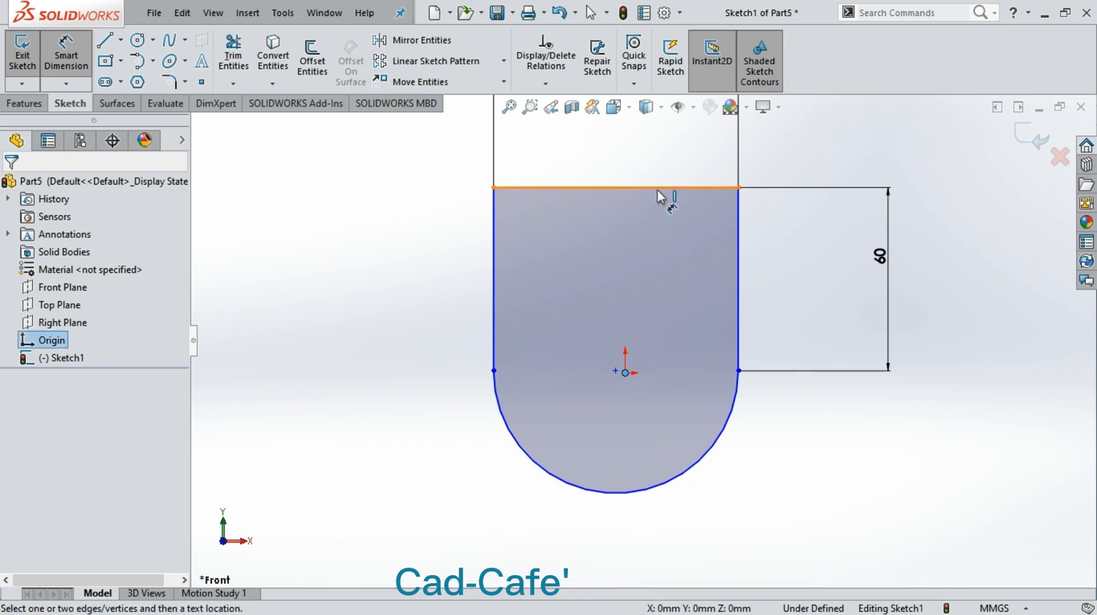
left_click(638, 187)
left_click(377, 235)
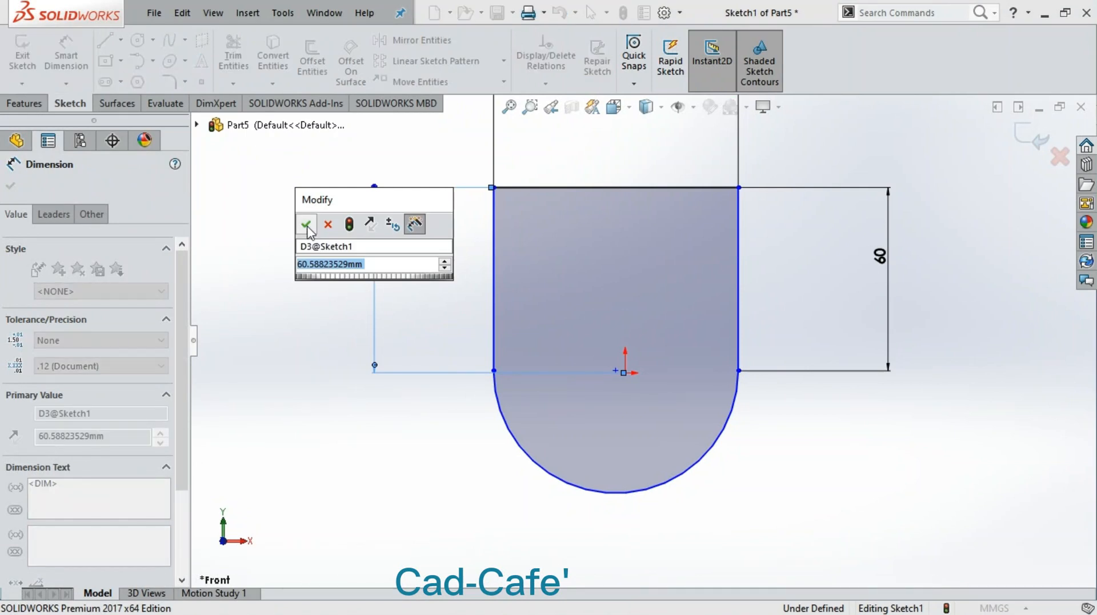
left_click(307, 226)
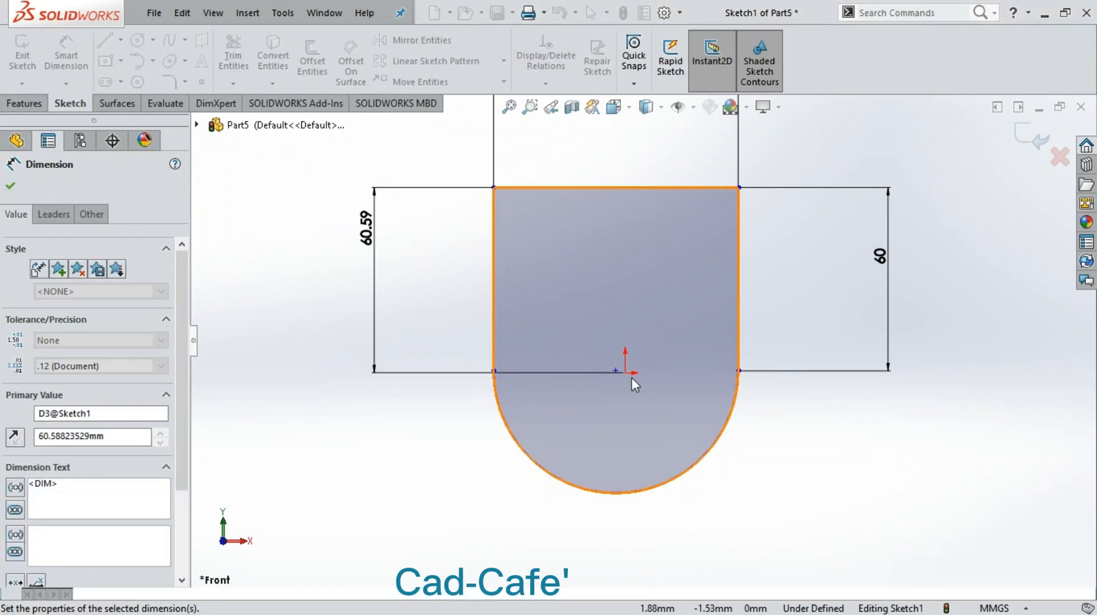
left_click(11, 186)
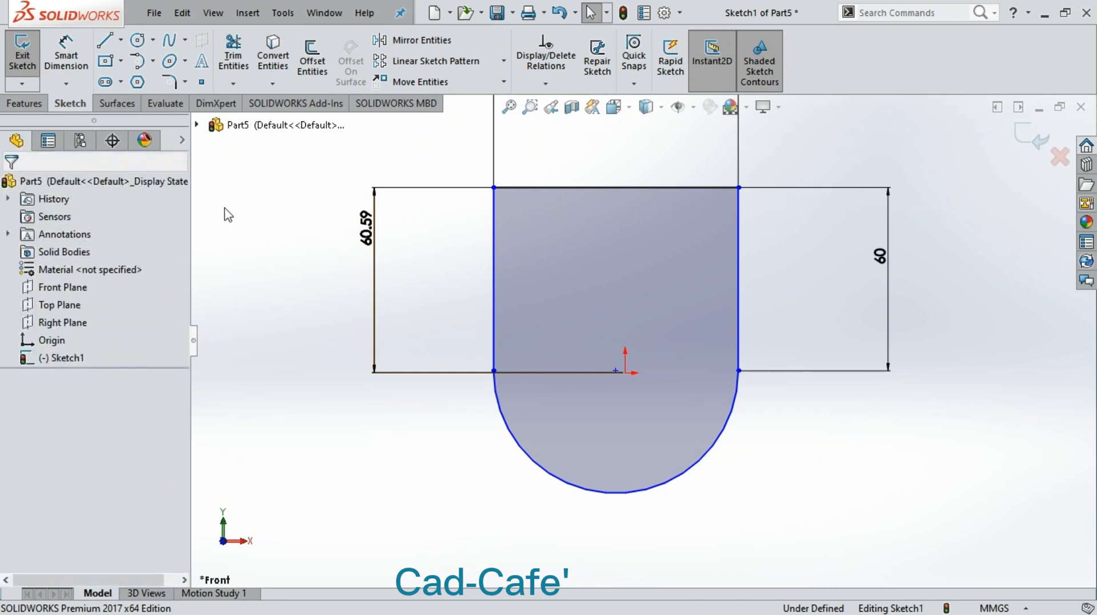
Try to add a radius dimension to the lower arc, placing it inside the profile.
left_click(66, 60)
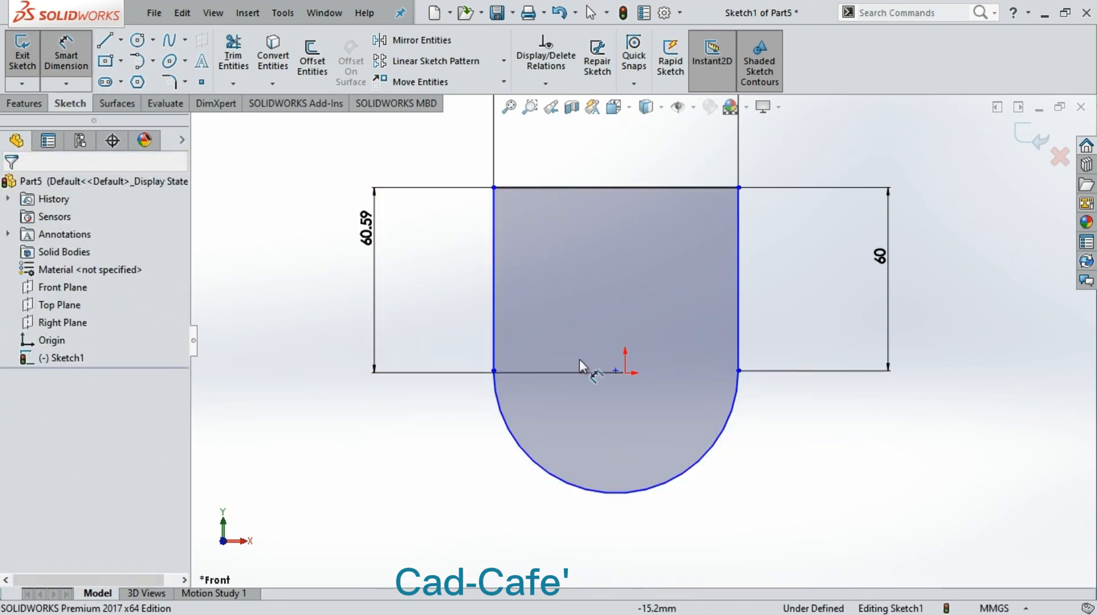
left_click(618, 492)
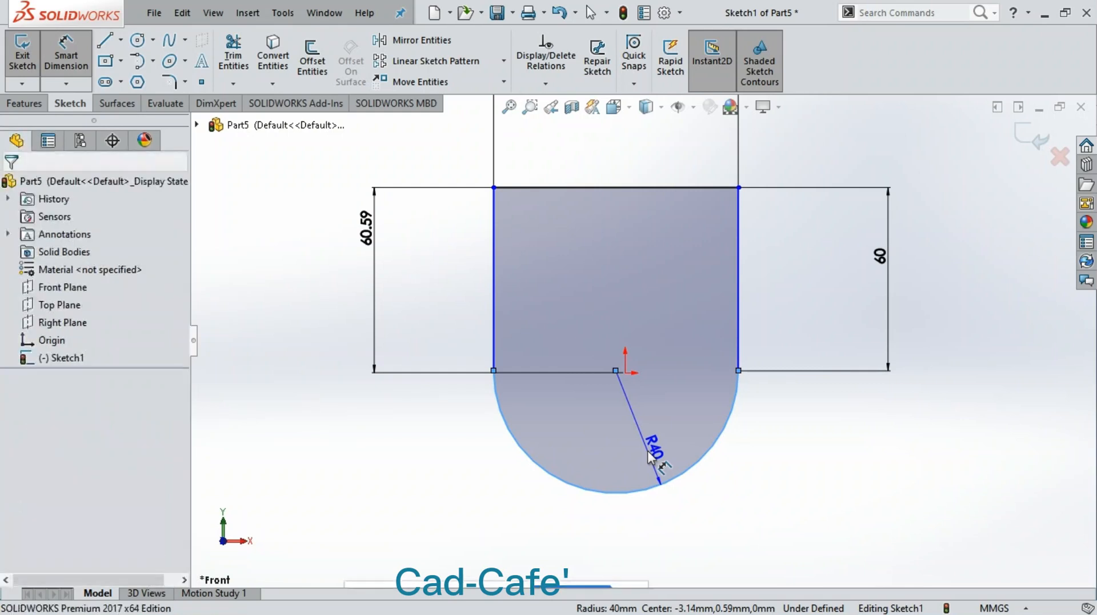
left_click(651, 454)
left_click(531, 247)
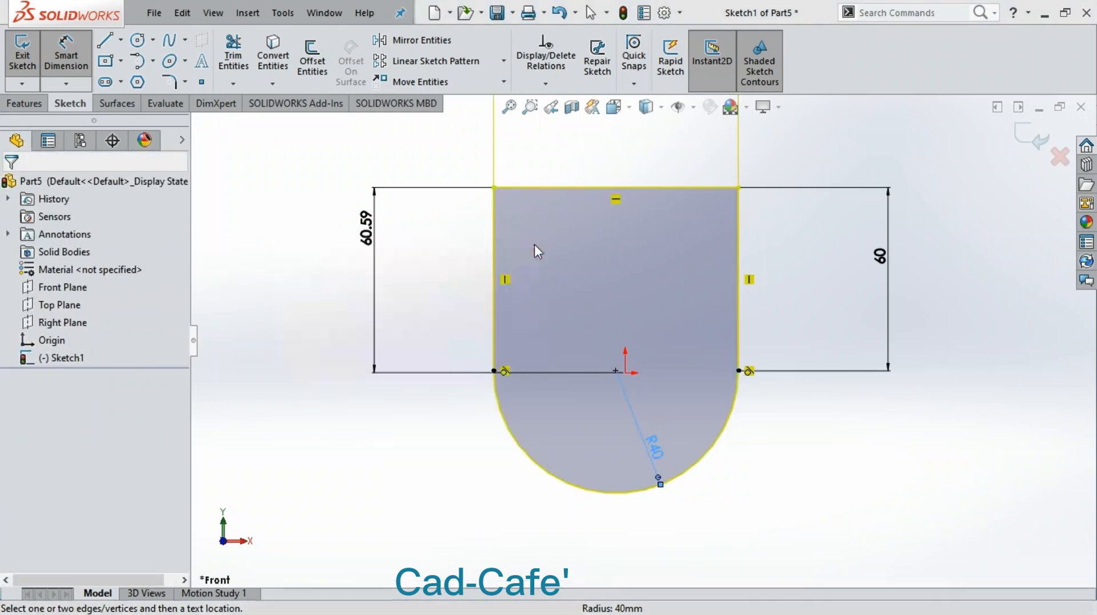
key("Escape")
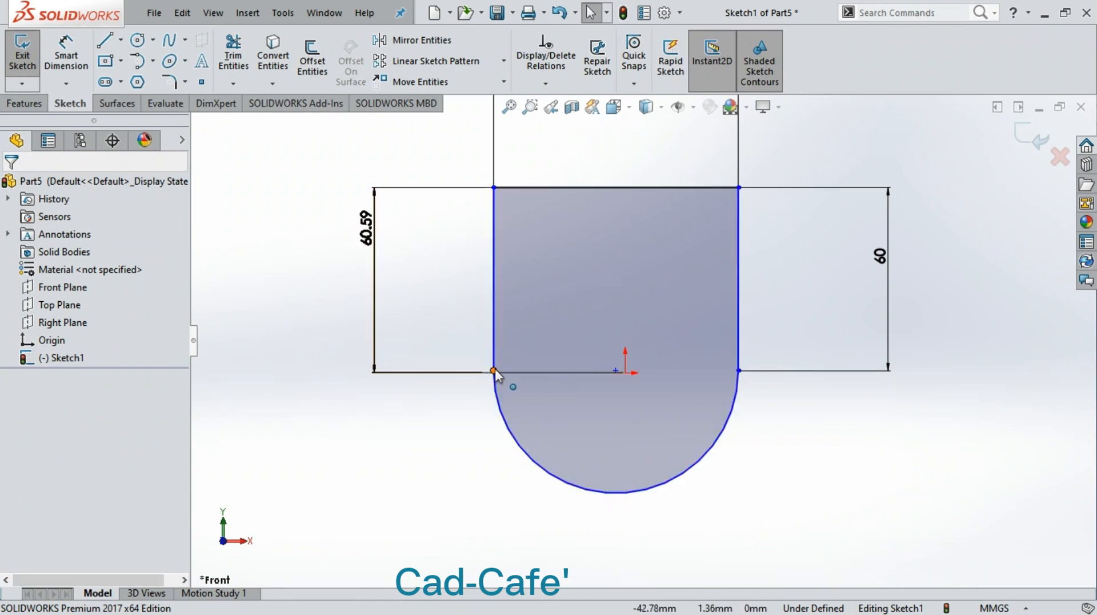
Dimension the distance between the arc's centre point and the sketch origin, placing the dimension below the profile.
scroll(646, 337, "up", 2)
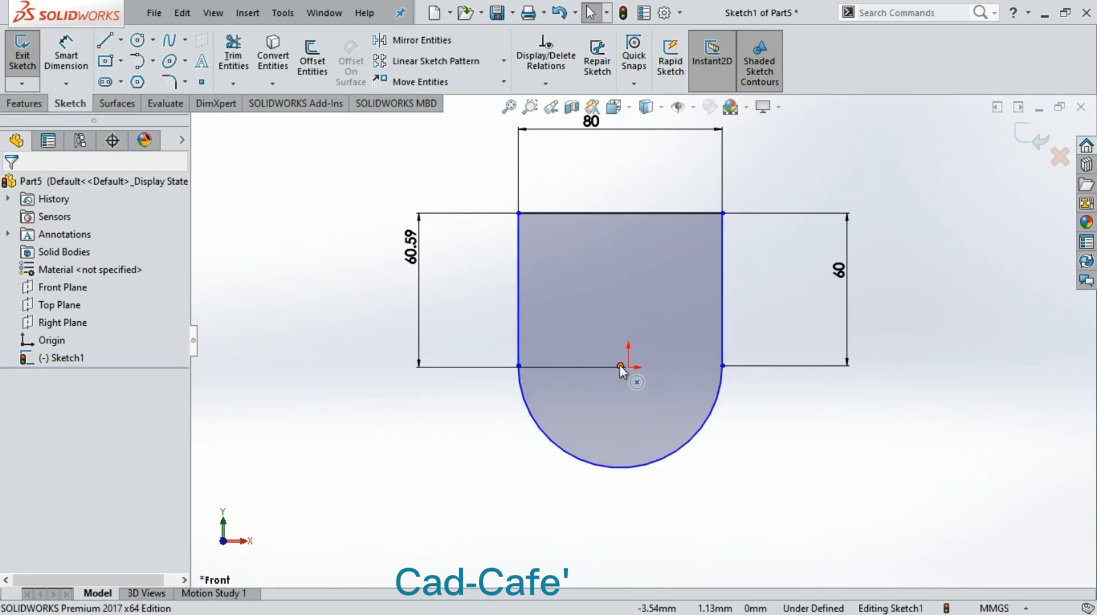
scroll(619, 364, "down", 1)
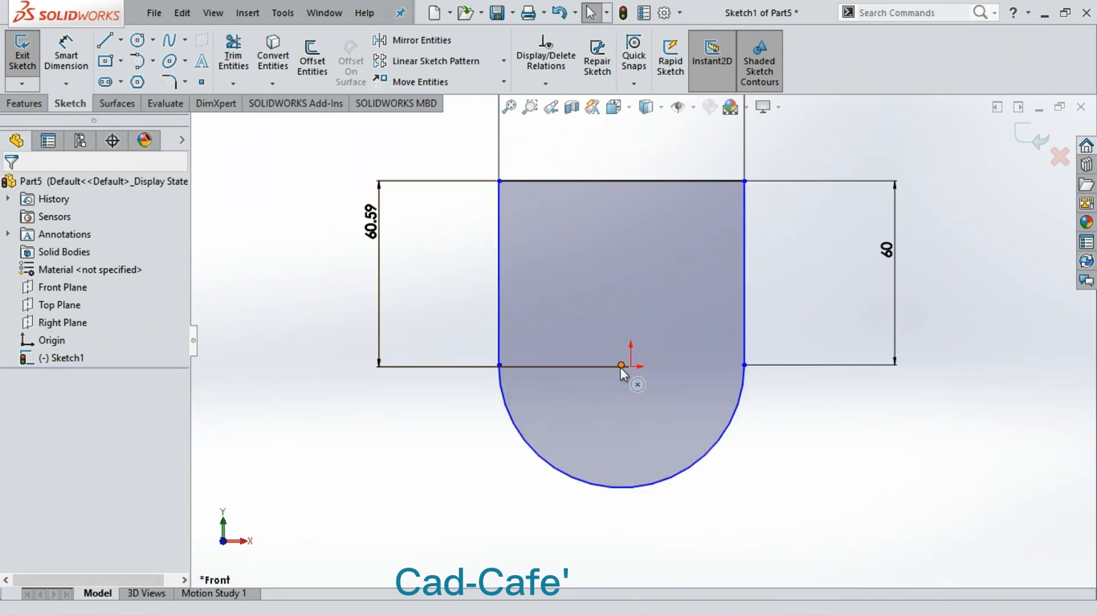
scroll(623, 366, "down", 2)
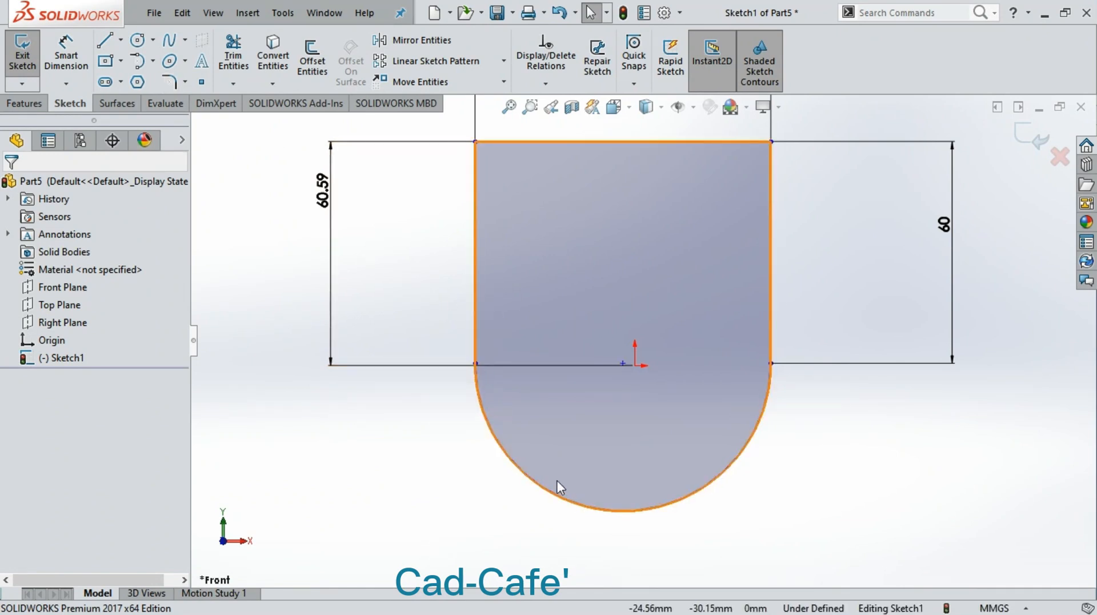
left_click(636, 367)
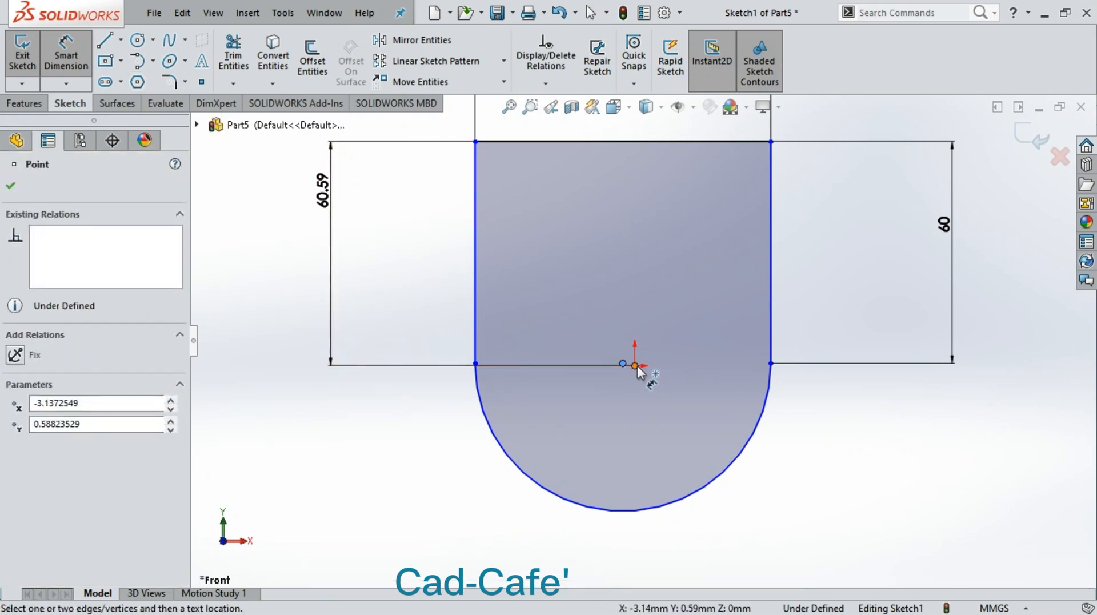
left_click(635, 365)
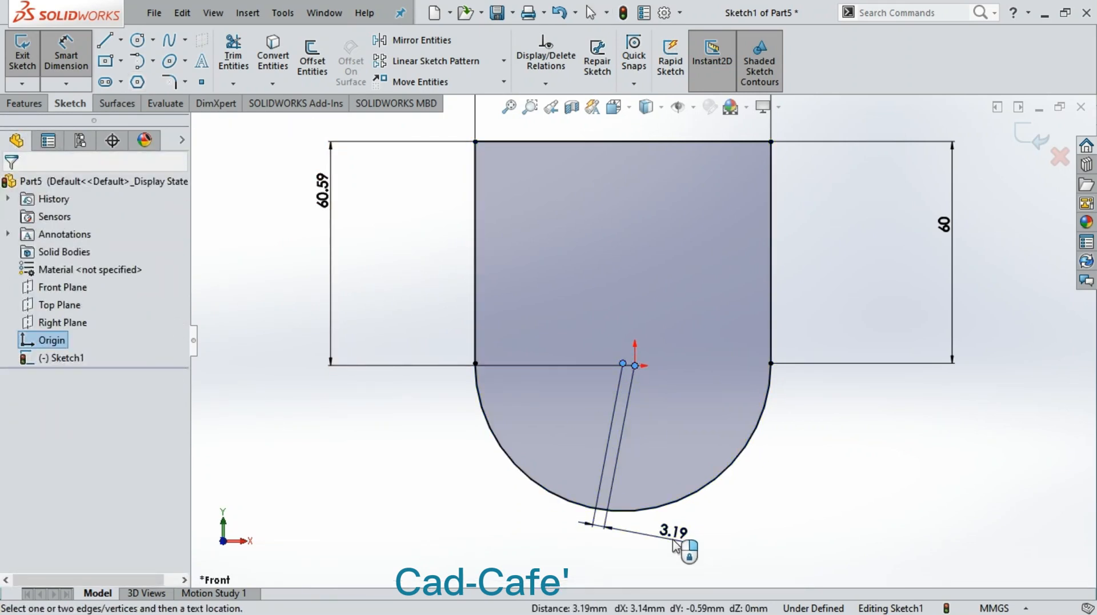
left_click(674, 542)
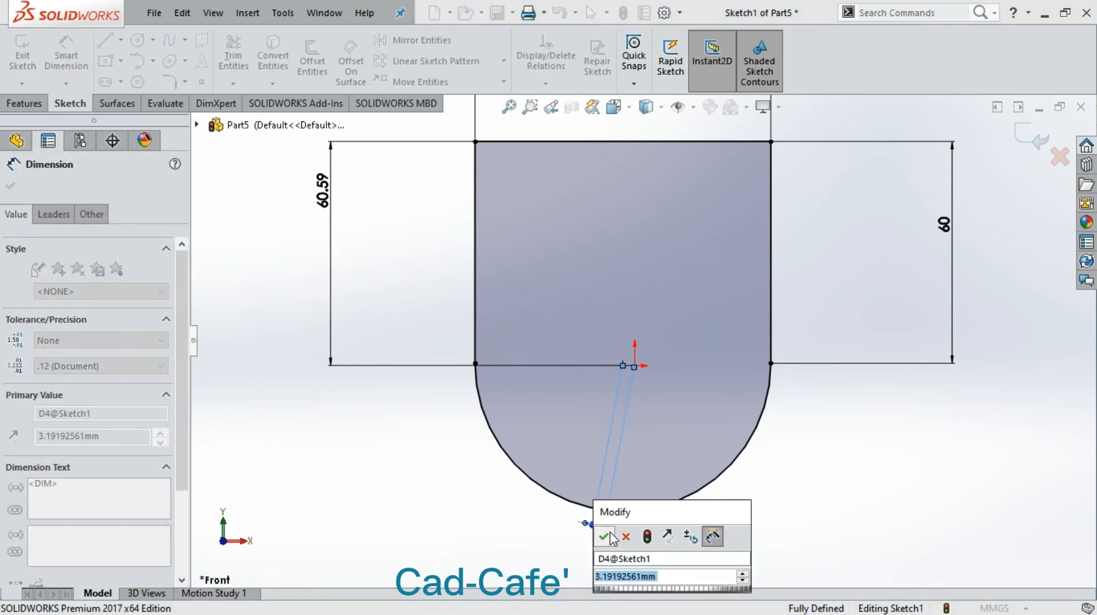
left_click(609, 537)
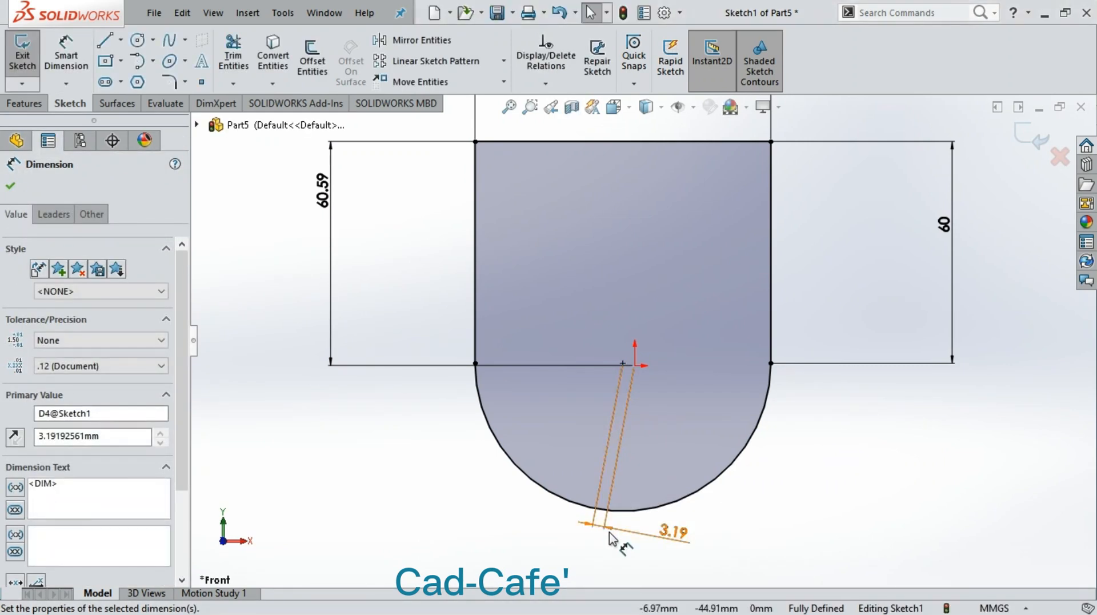
left_click(10, 185)
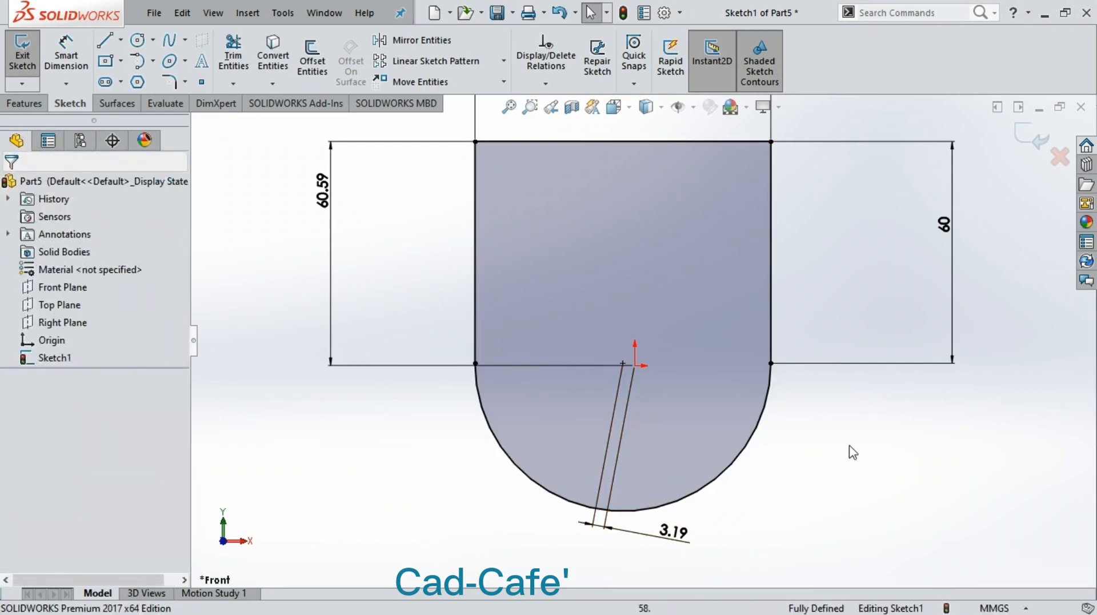
Delete the origin-to-upper-line dimension and the dimension between the arc's centre point and the origin.
scroll(728, 348, "up", 2)
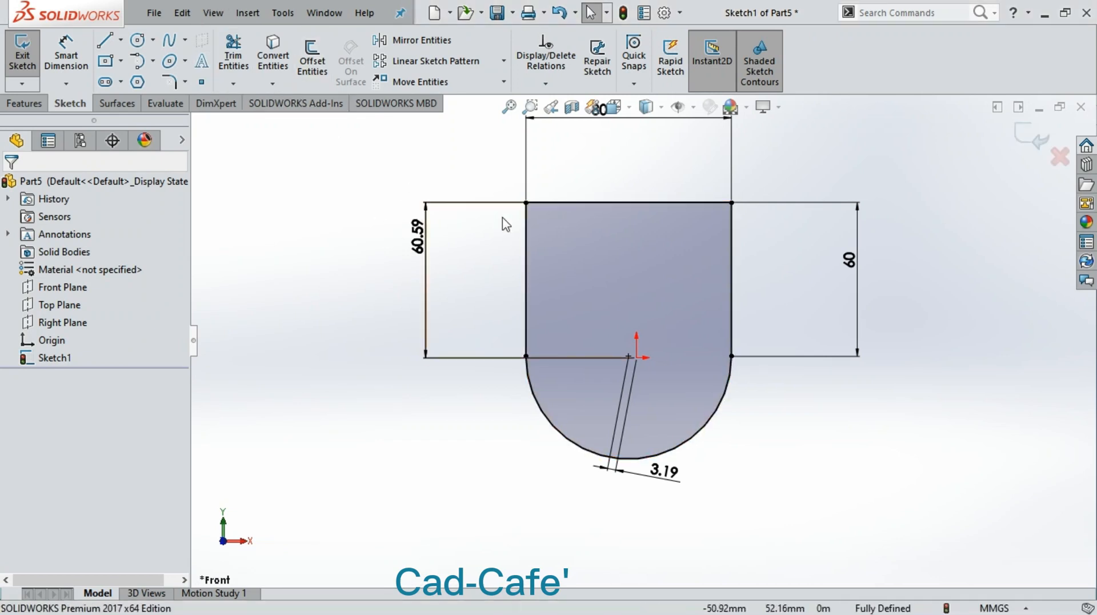
left_click(476, 204)
key("Delete")
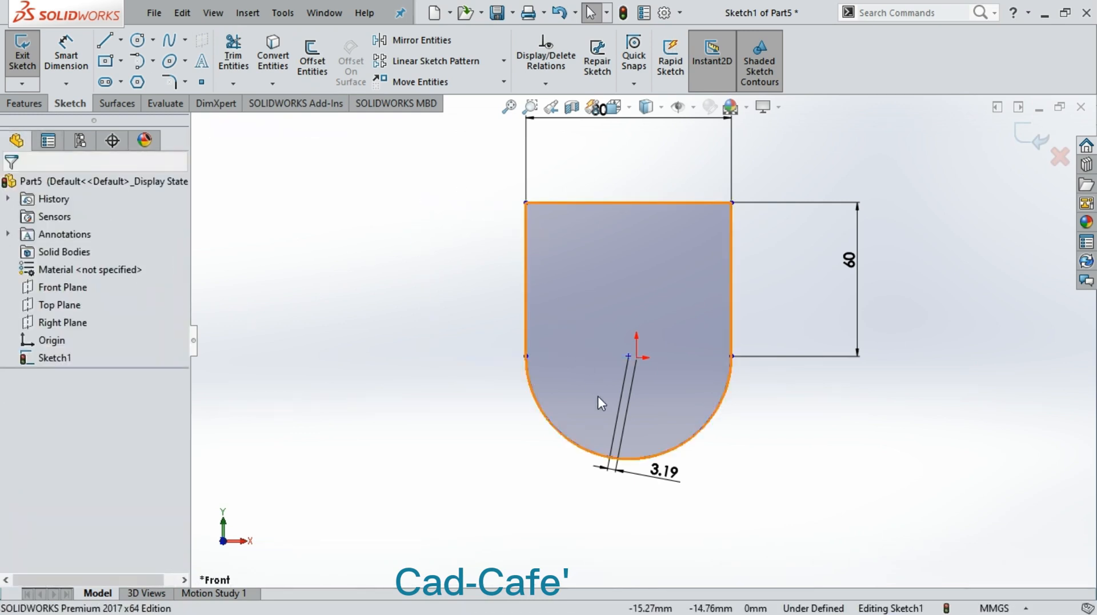
left_click(626, 378)
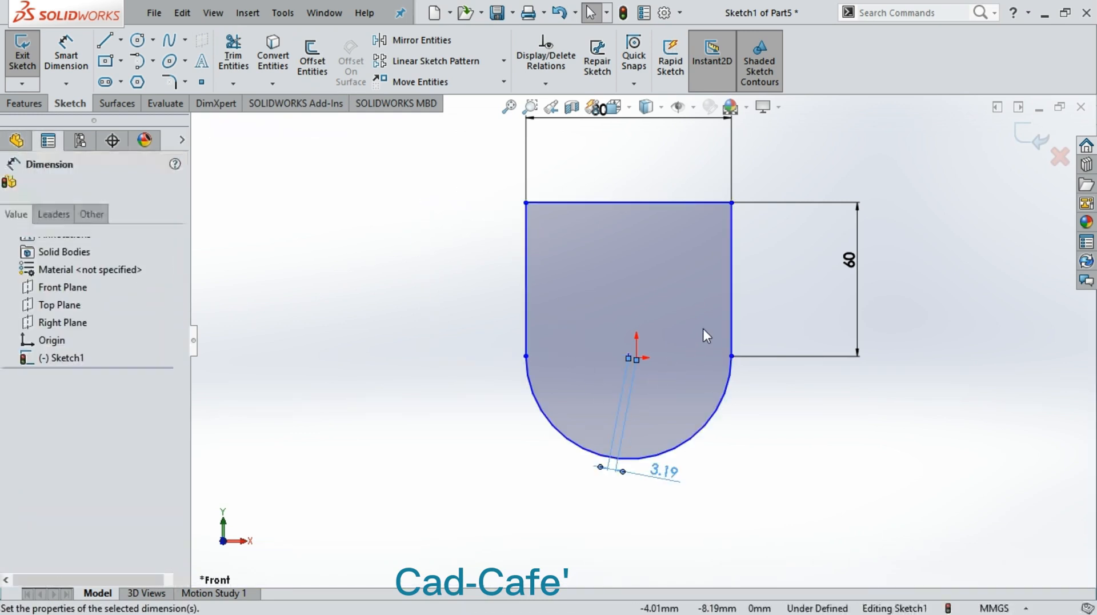
key("Delete")
Delete the right vertical line's dimension and dimension that line again at 60 mm, placing the dimension outside the shape.
left_click(779, 355)
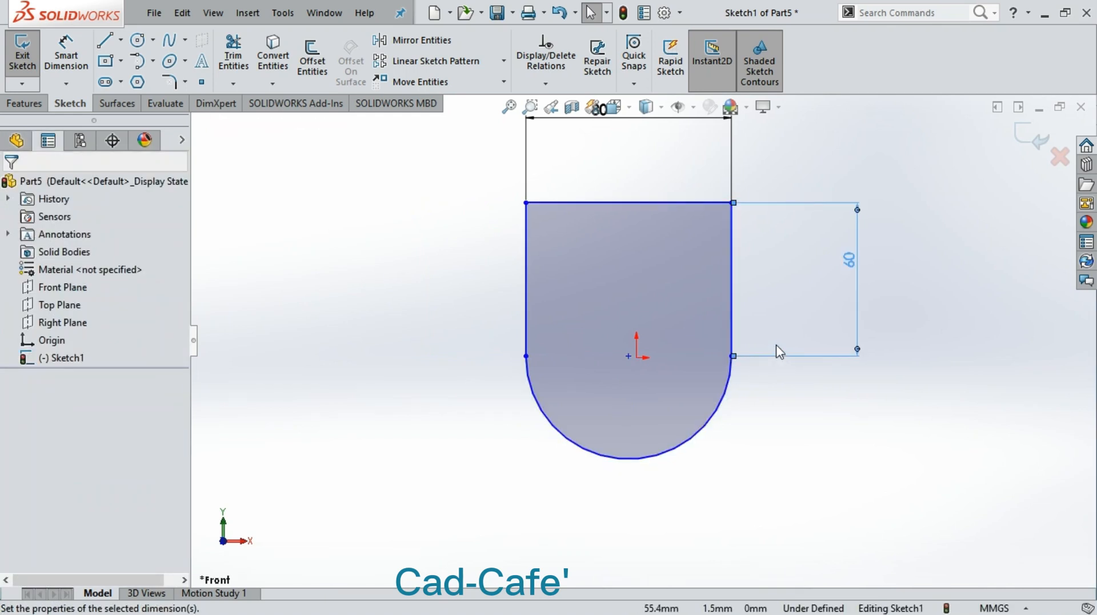
key("Delete")
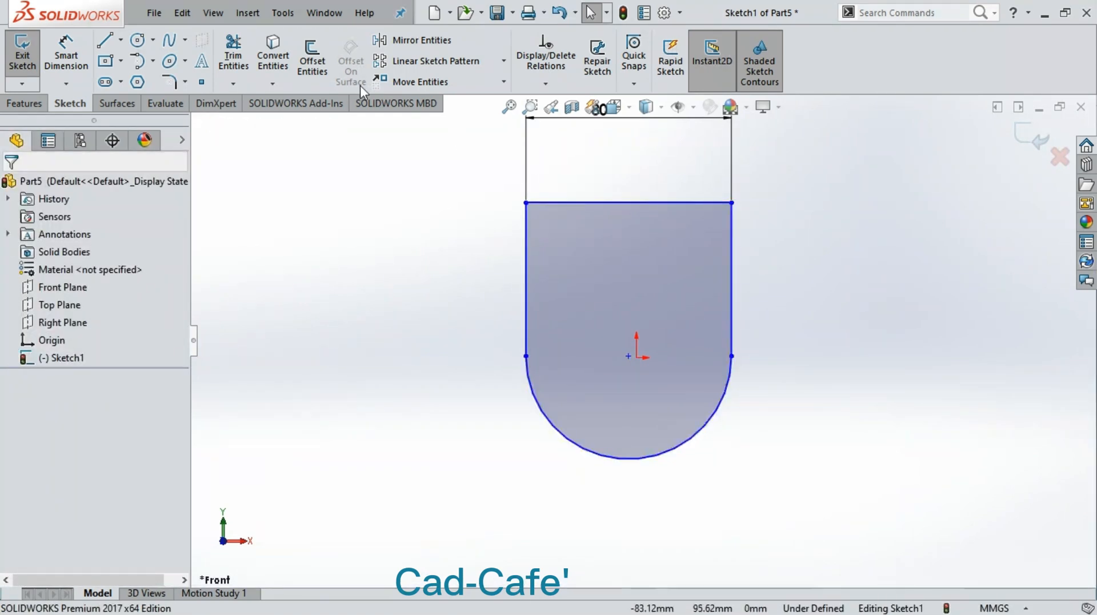
left_click(74, 61)
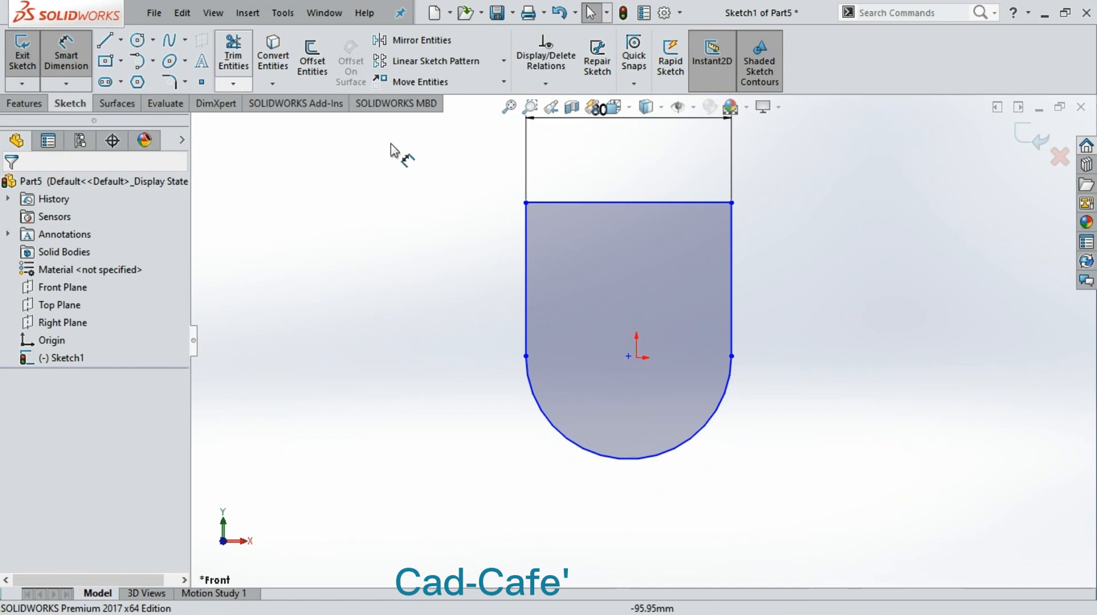
left_click(732, 292)
left_click(860, 296)
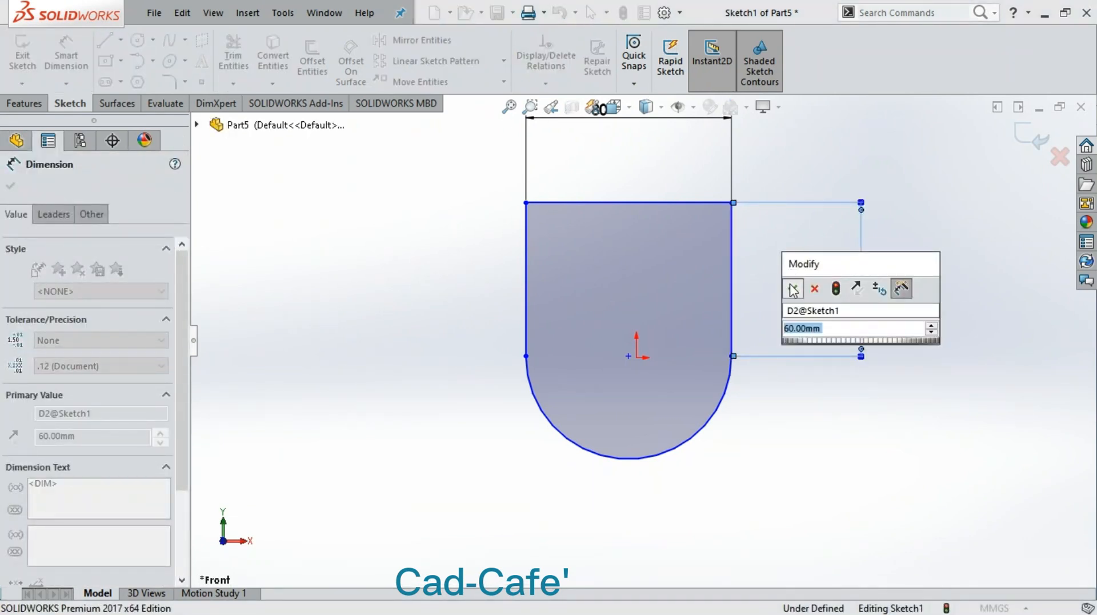
left_click(791, 286)
Add a Coincident relation between the sketch origin and the arc's centre point.
scroll(645, 351, "down", 3)
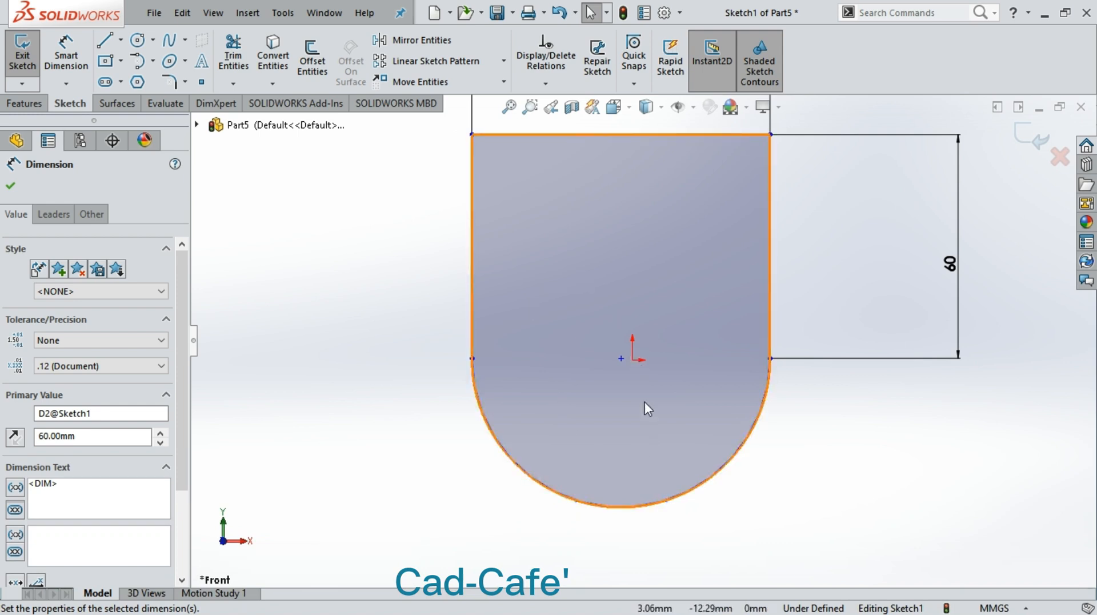
left_click(633, 361)
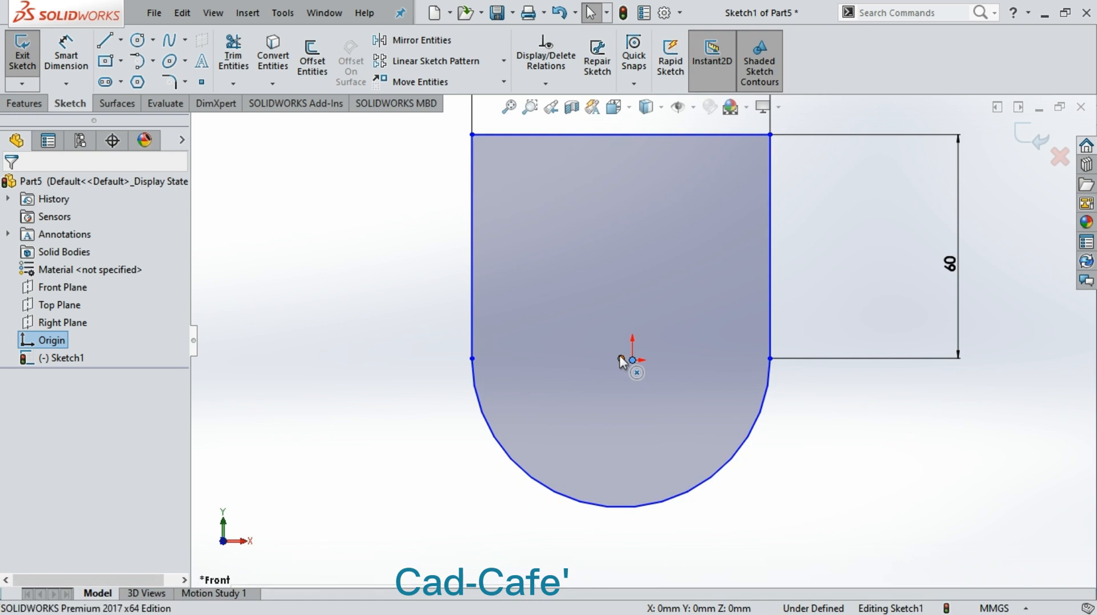
left_click(619, 355, "ctrl")
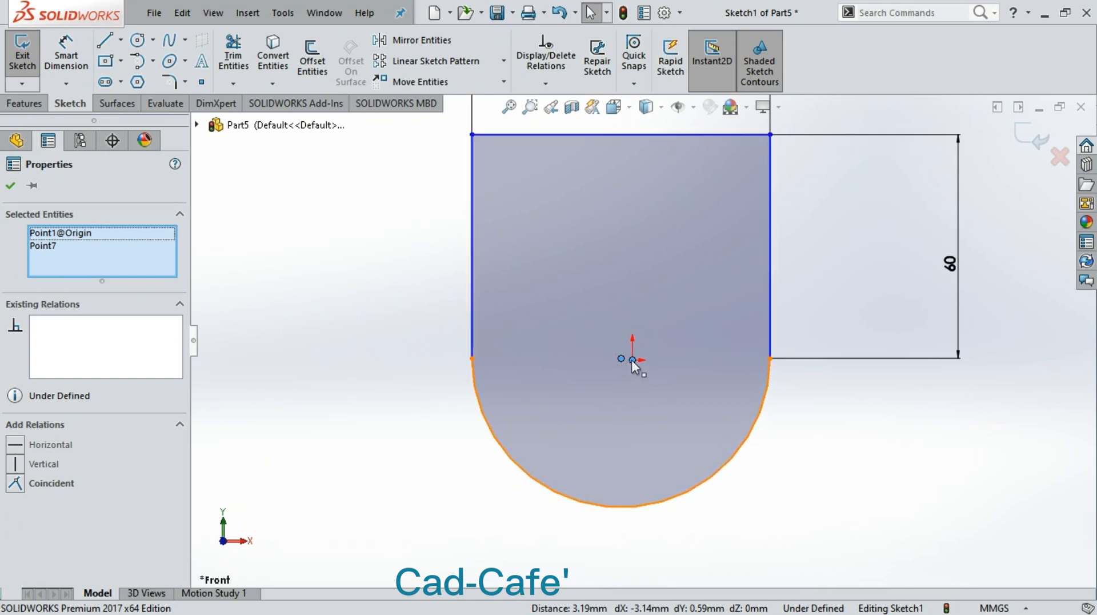
left_click(16, 479)
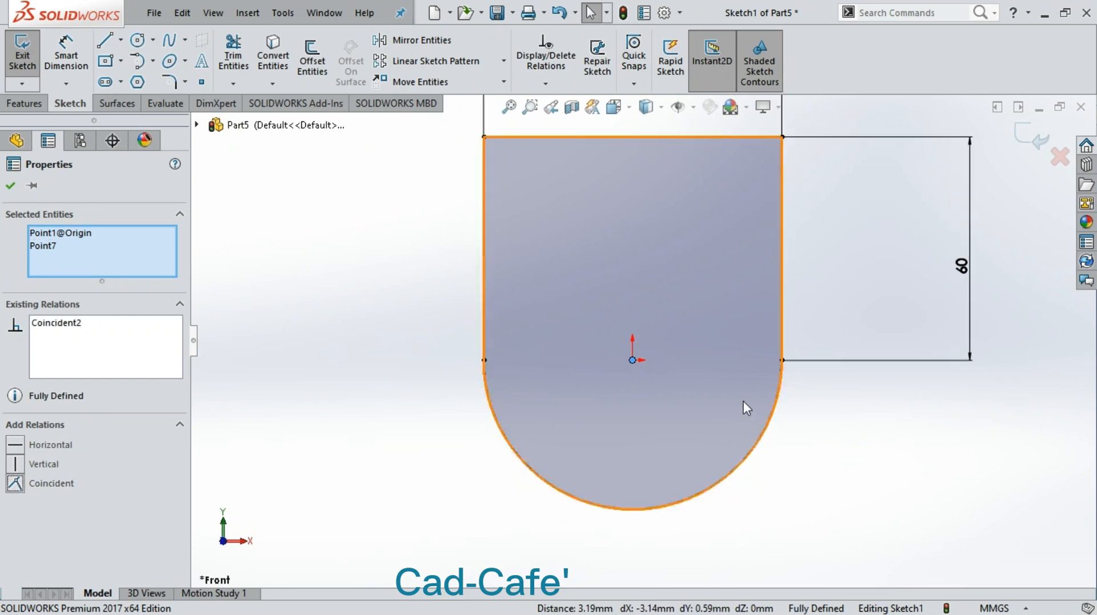
left_click(10, 185)
scroll(634, 322, "up", 2)
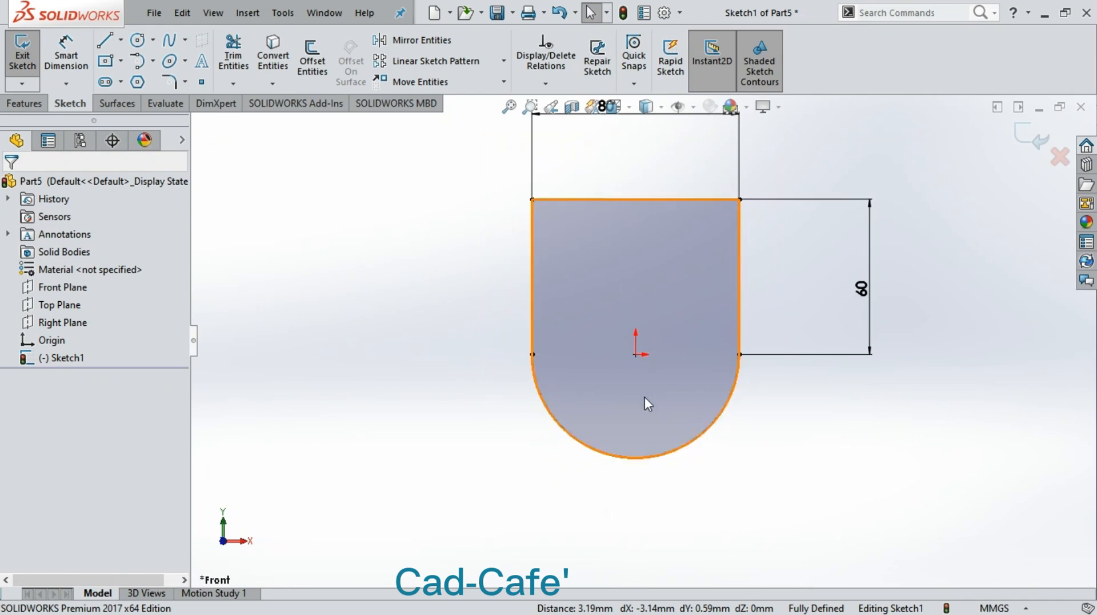
Undo the Coincident relation between the sketch origin and the arc's centre point, and clear the selection.
scroll(698, 374, "up", 2)
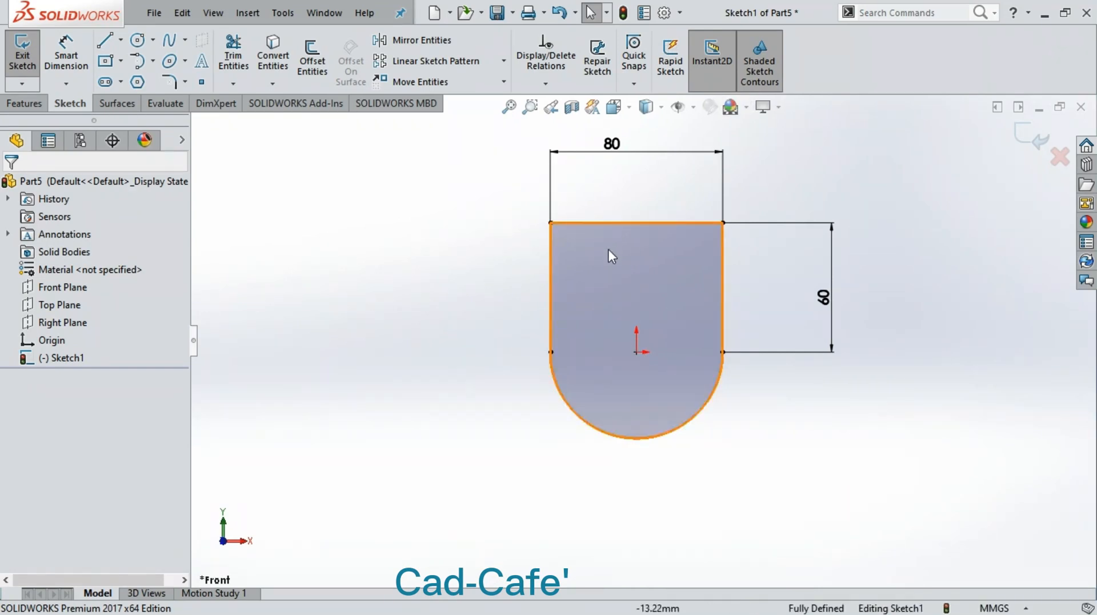
key("ctrl+z")
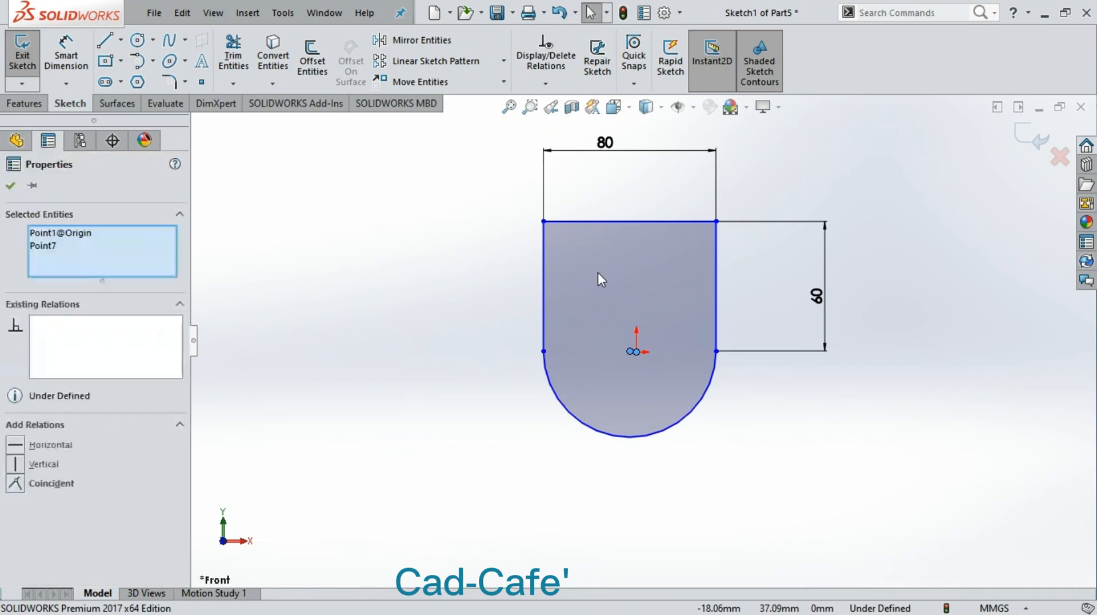
left_click(458, 282)
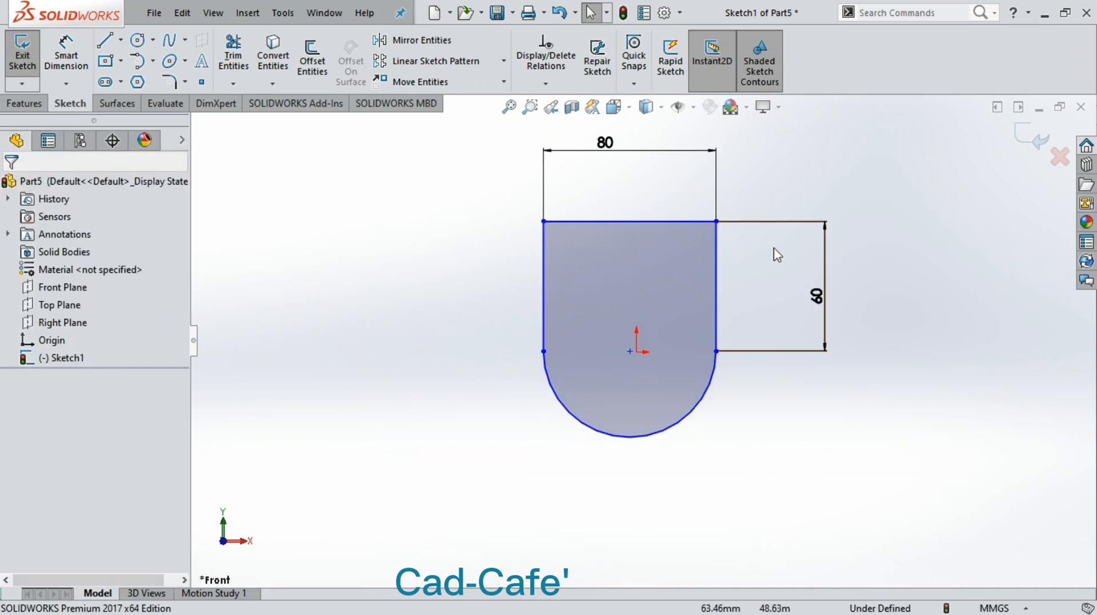
Try calculating Fully Define Sketch for all entities in the sketch, and discard the result.
left_click(547, 86)
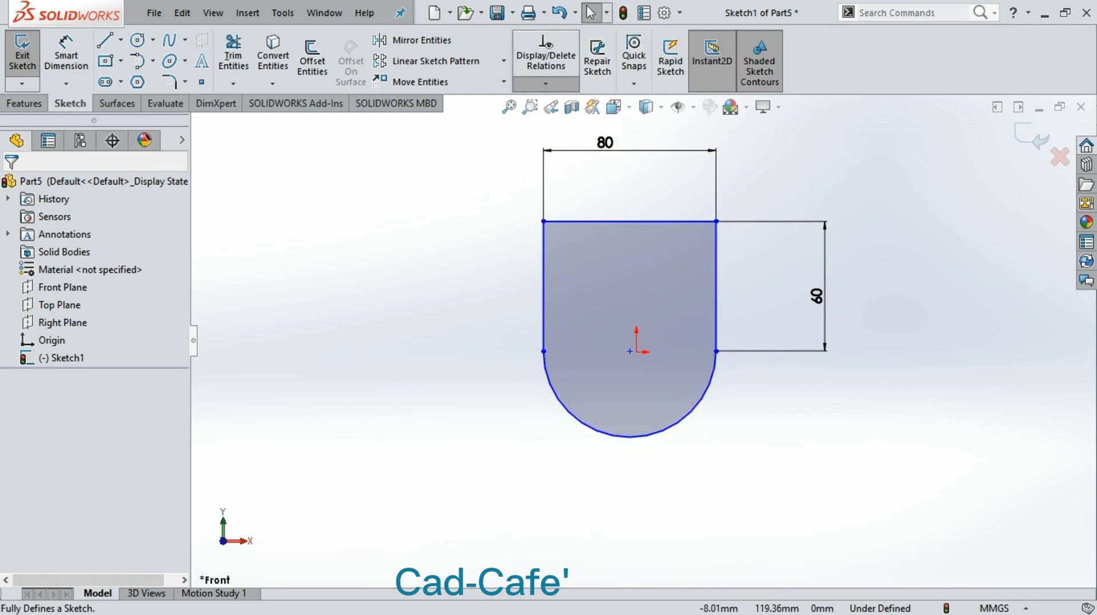
left_click(562, 150)
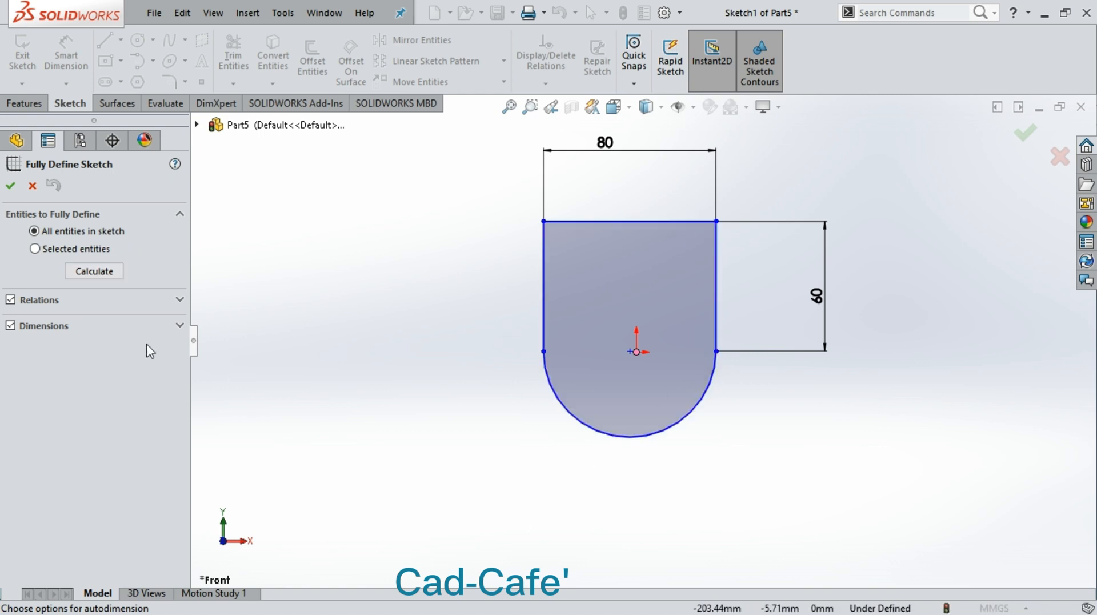
left_click(108, 275)
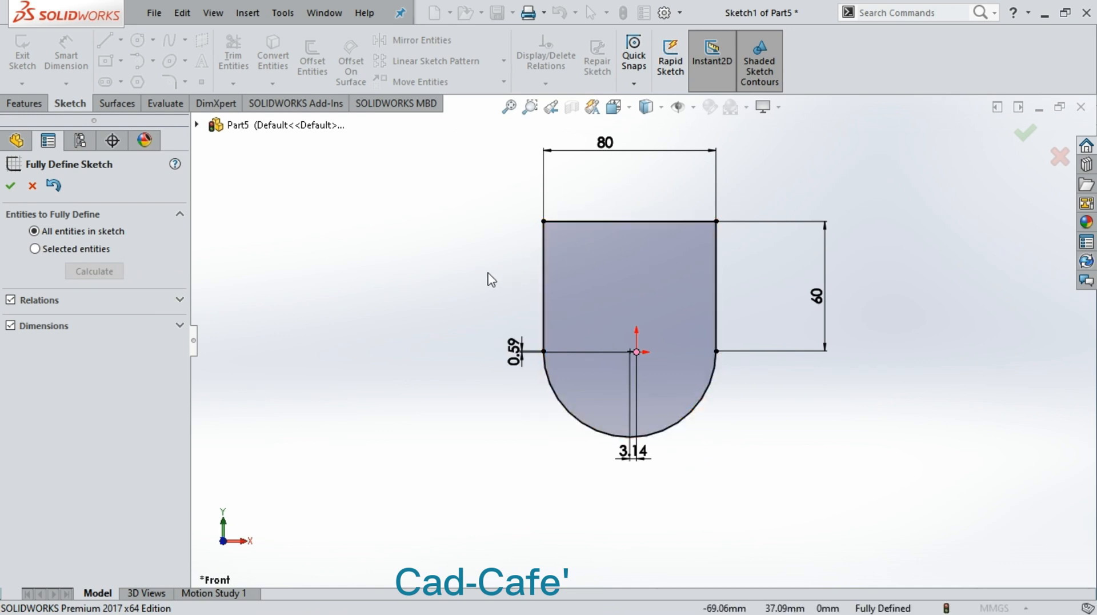
left_click(34, 186)
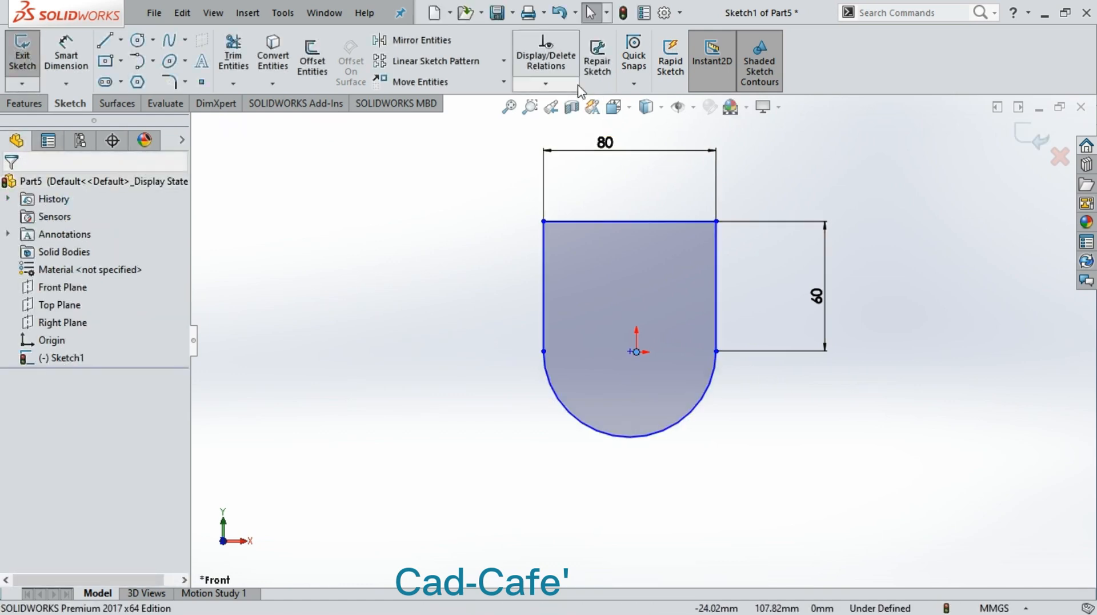
Try calculating Fully Define Sketch for only the left vertical line and the arc, and discard the result.
left_click(564, 87)
left_click(560, 136)
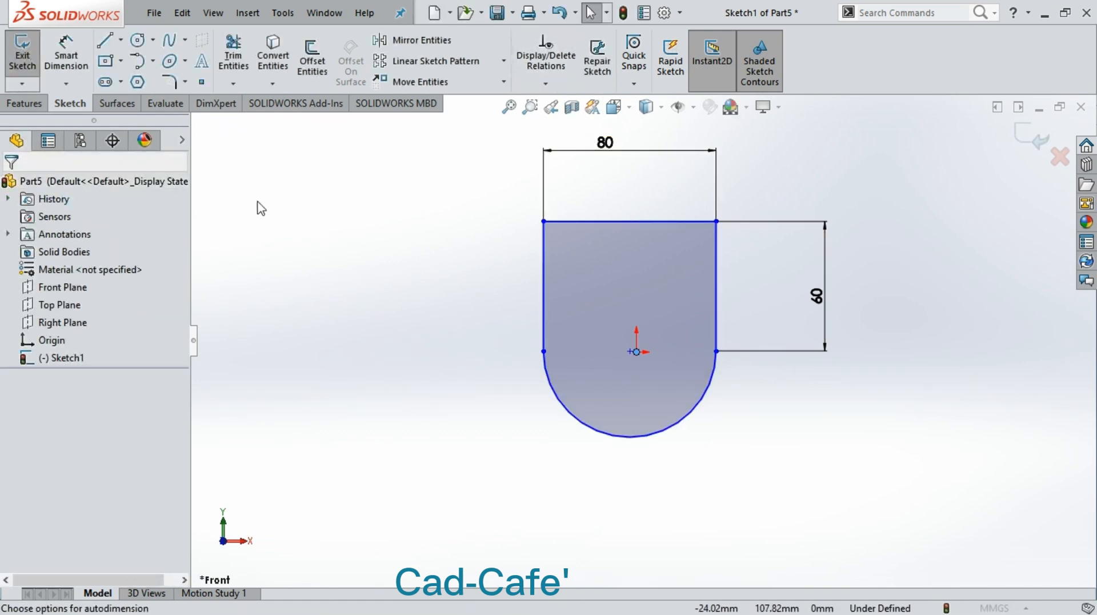
left_click(53, 251)
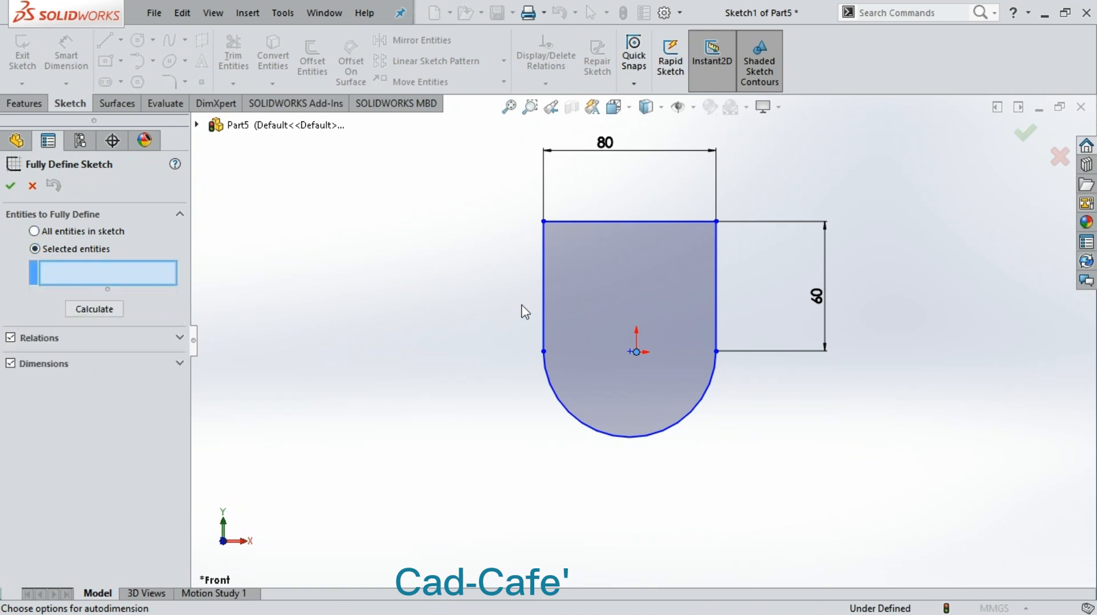
left_click(543, 303)
left_click(553, 393)
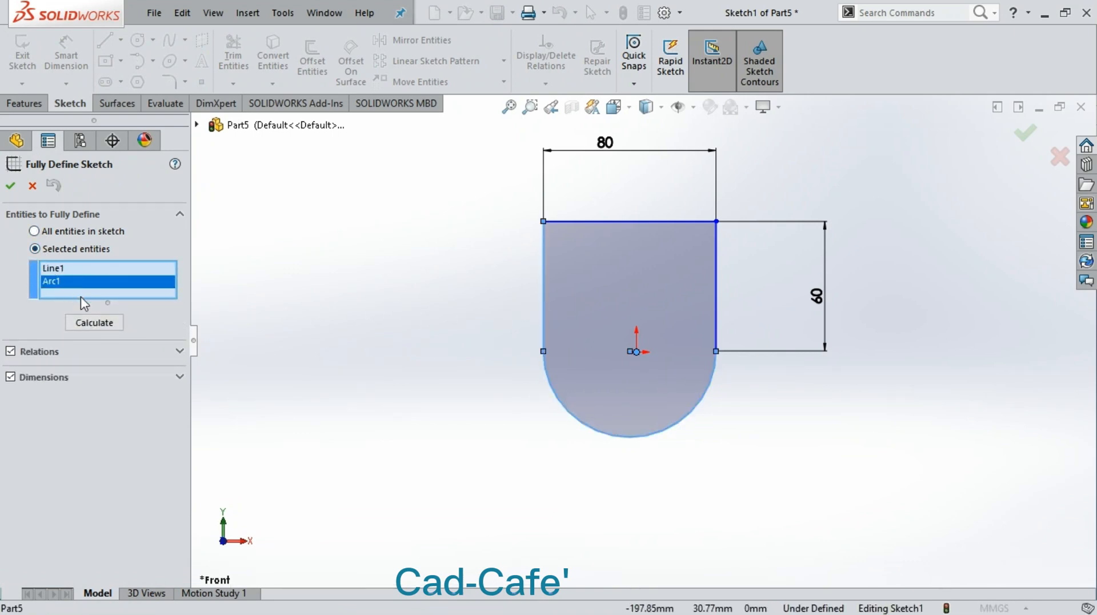
left_click(103, 322)
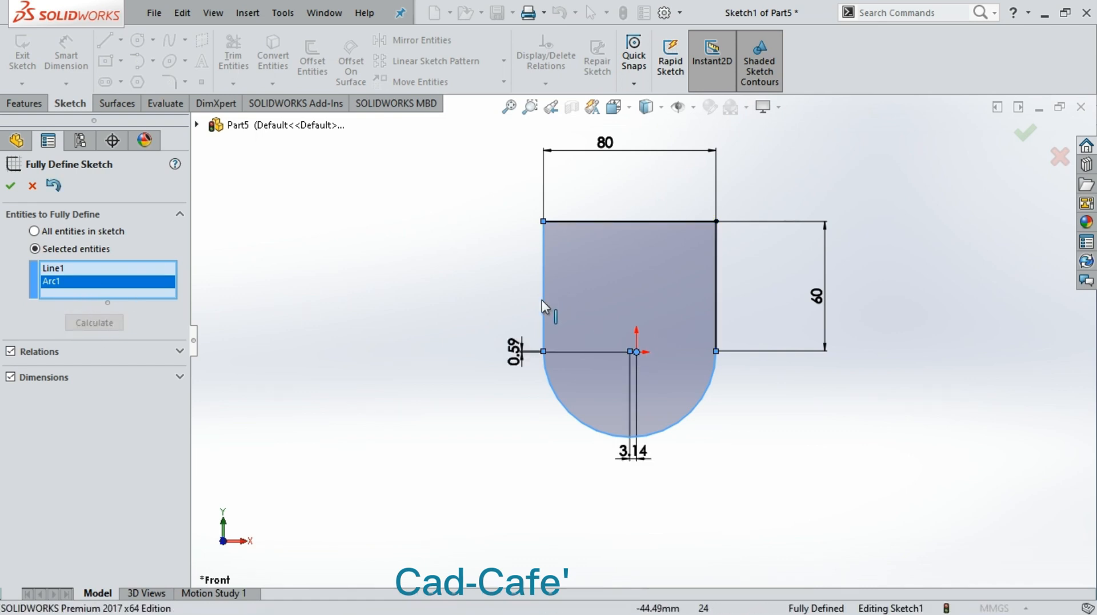
left_click(32, 184)
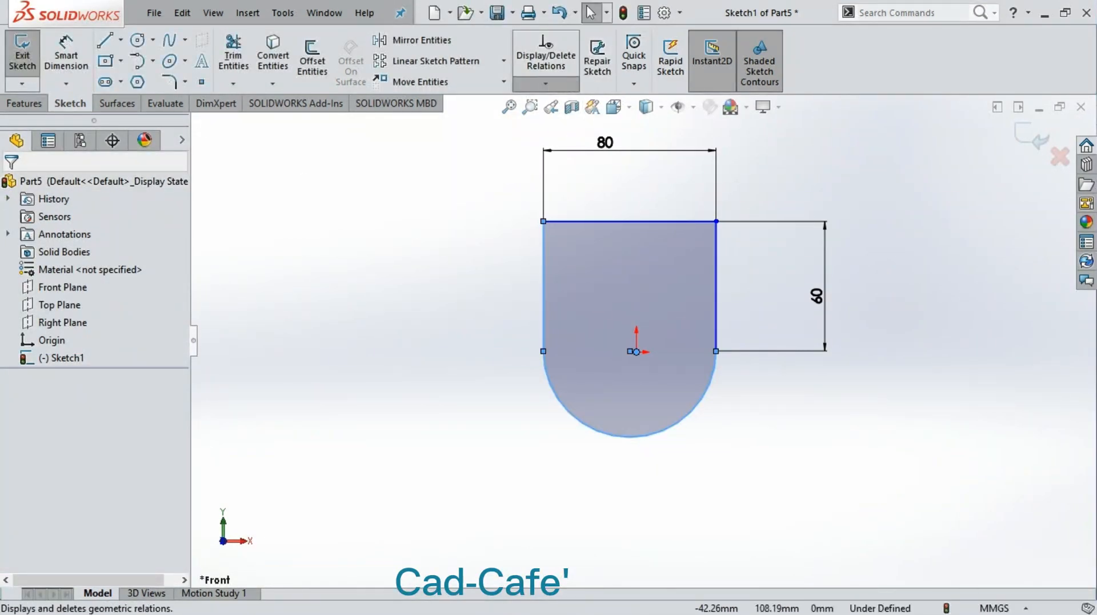
Apply Fully Define Sketch to all entities in the sketch, calculating the missing relations and dimensions automatically.
left_click(557, 135)
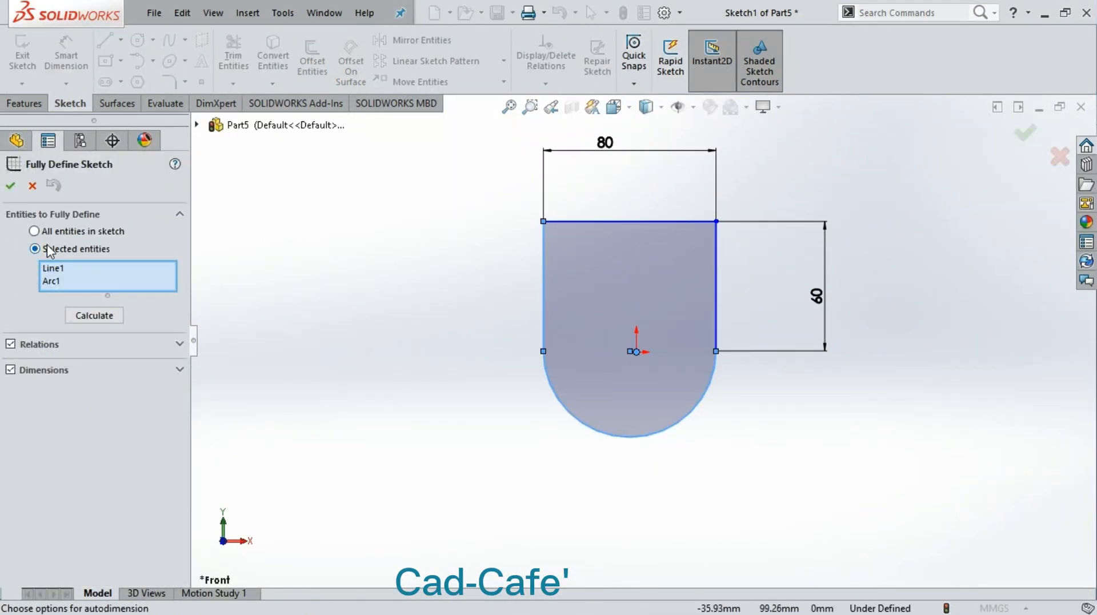
left_click(57, 232)
left_click(94, 271)
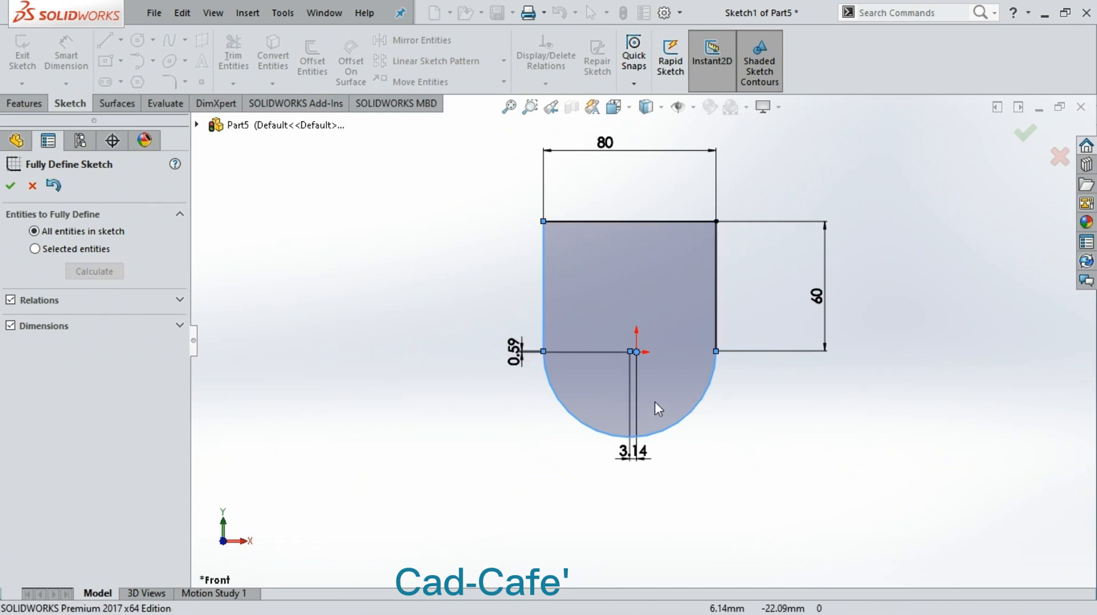
left_click(10, 185)
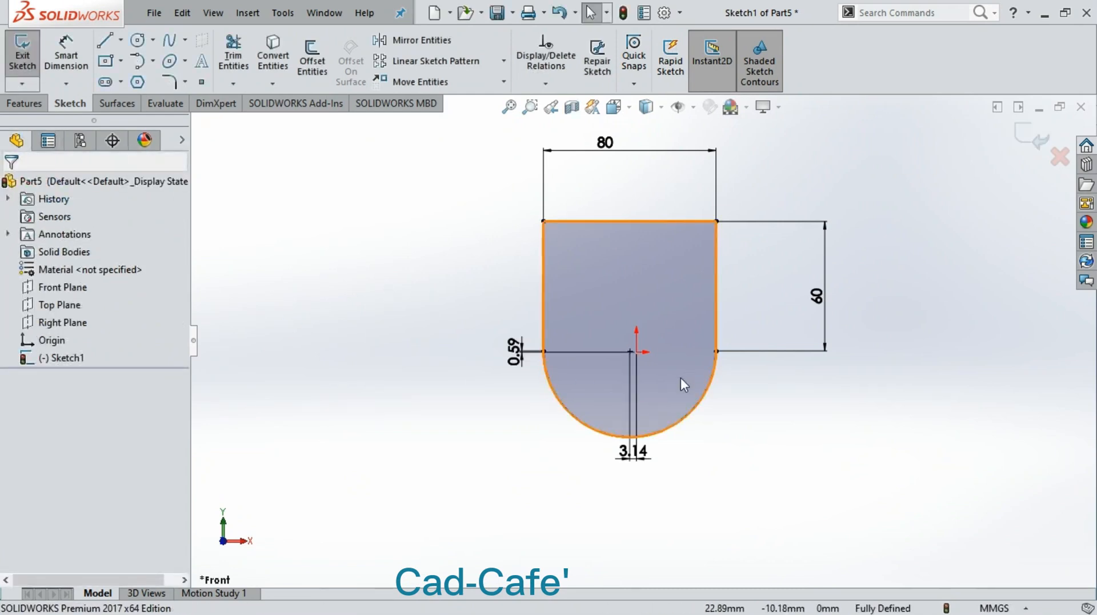